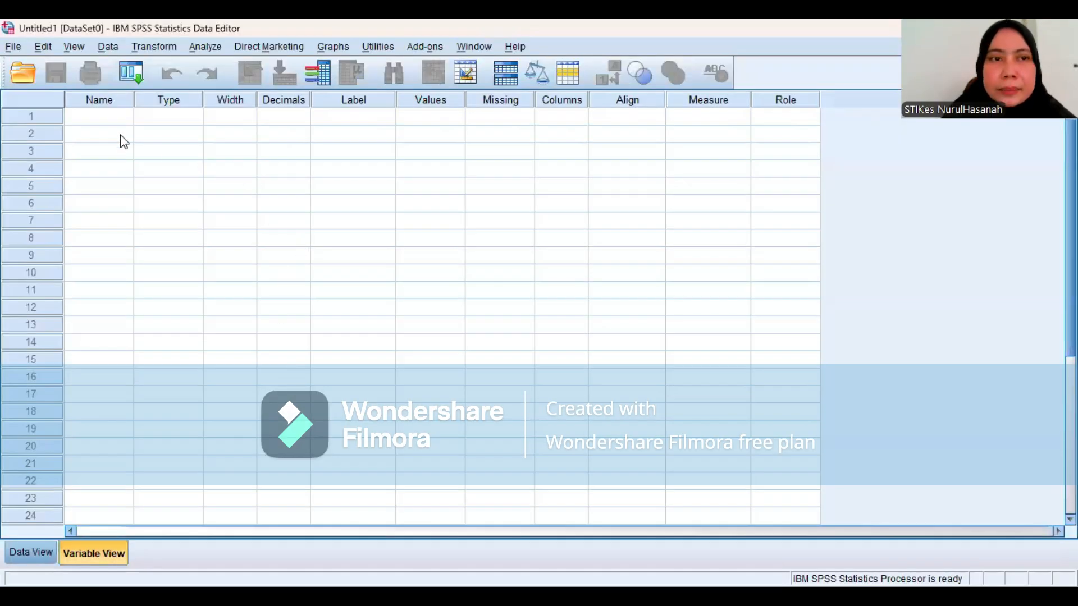
- Define the first ten numeric variables in rows 1 to 10, naming them P1 through P10 in order
left_click(108, 117)
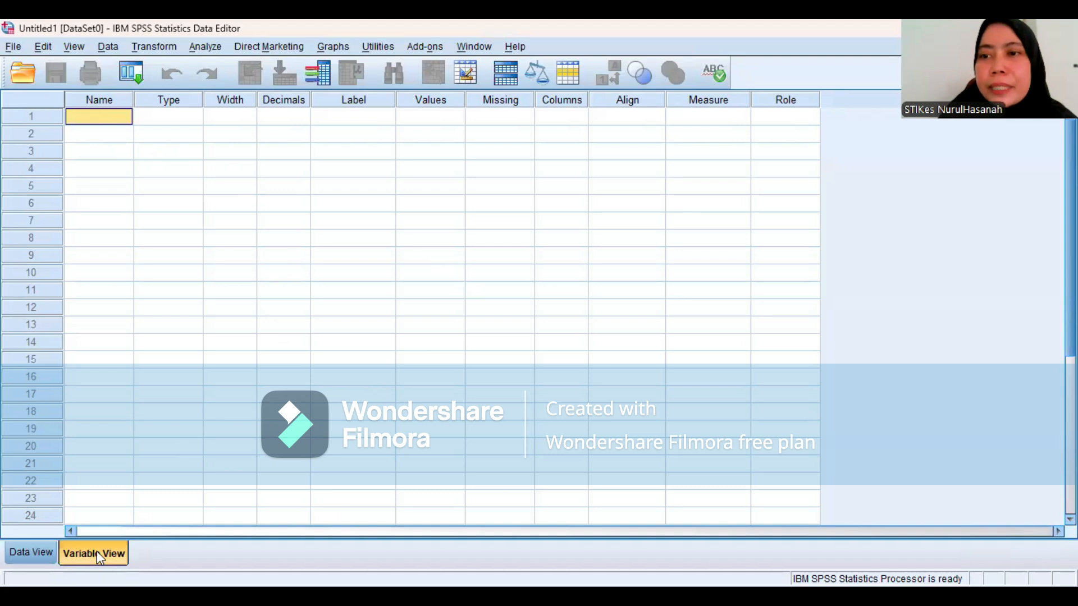
left_click(110, 115)
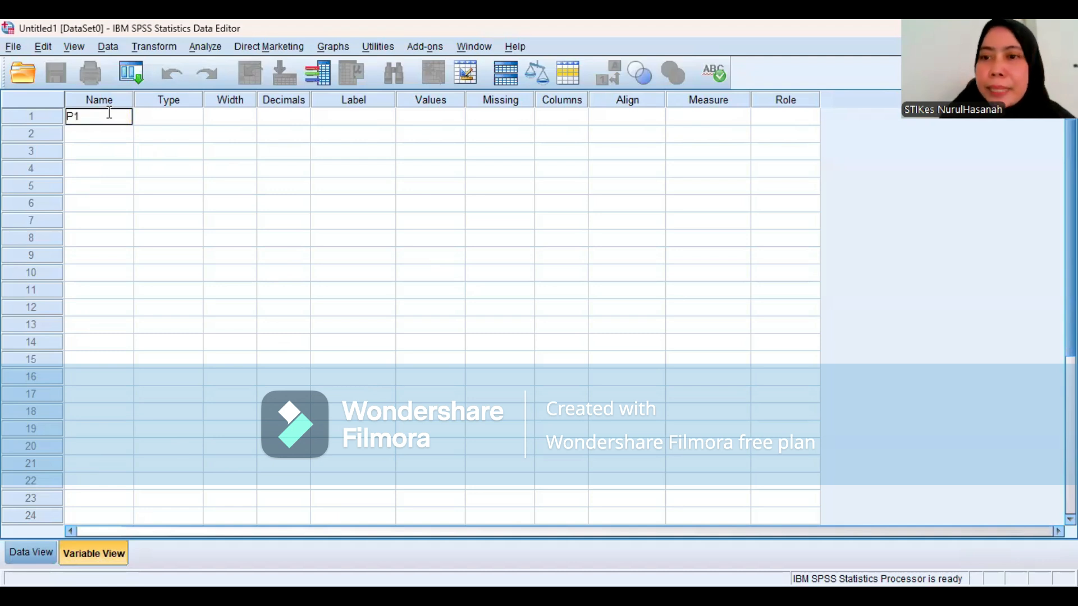
key("Return")
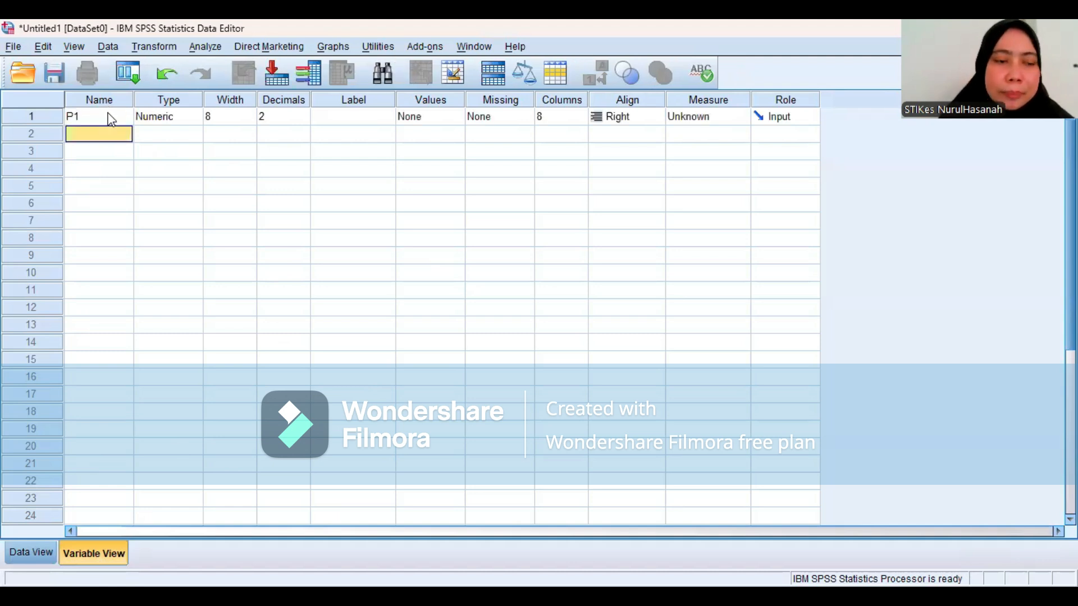
type("P2")
key("Return")
type("P3")
key("Return")
type("P")
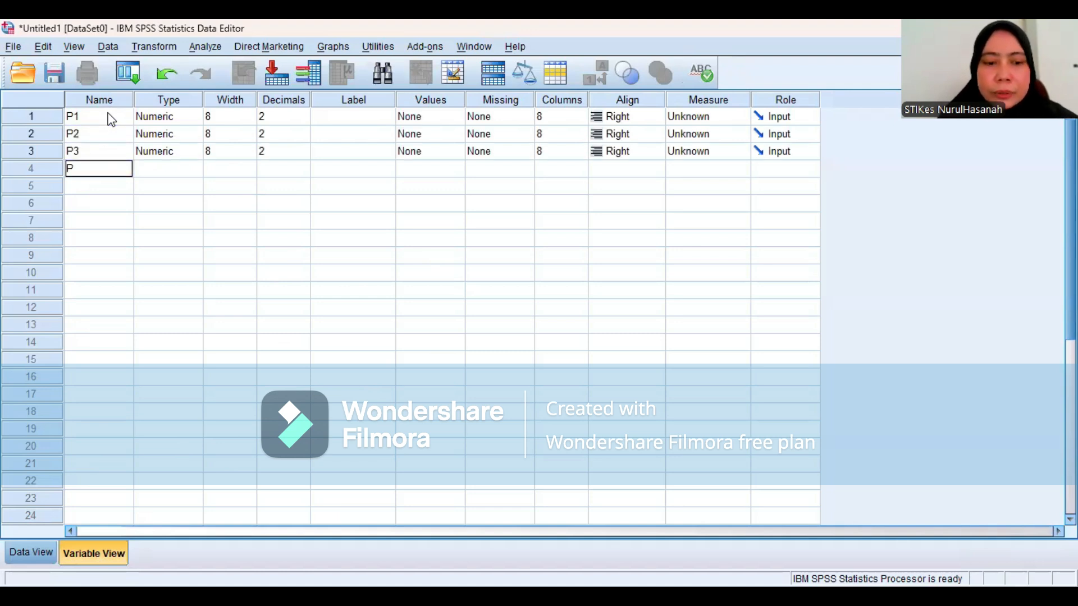
type("4")
key("Return")
type("P5")
key("Return")
type("P6")
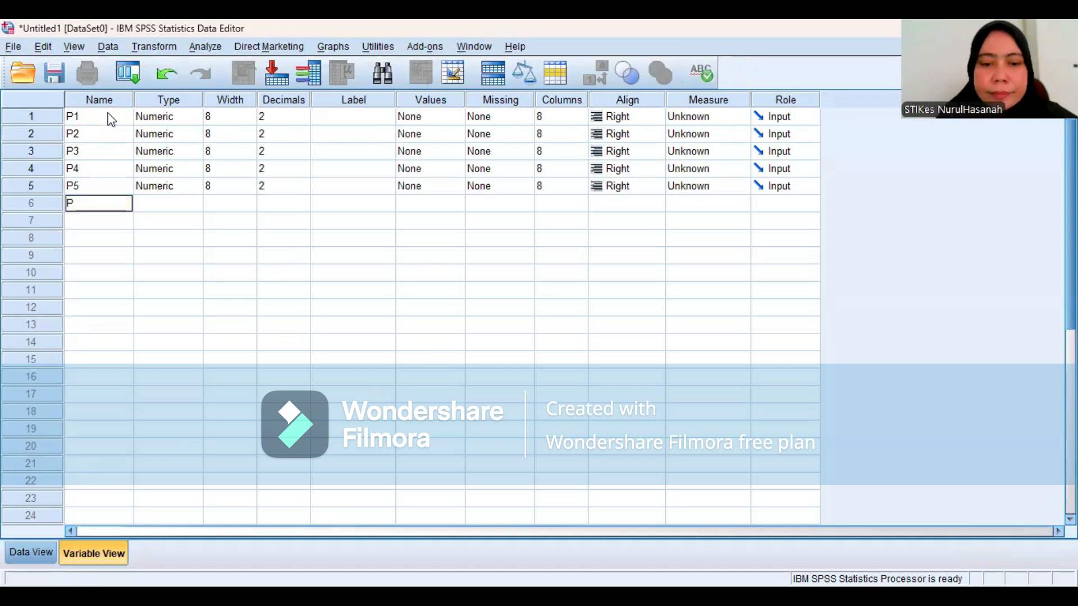
key("Return")
type("P7")
key("Return")
type("P8")
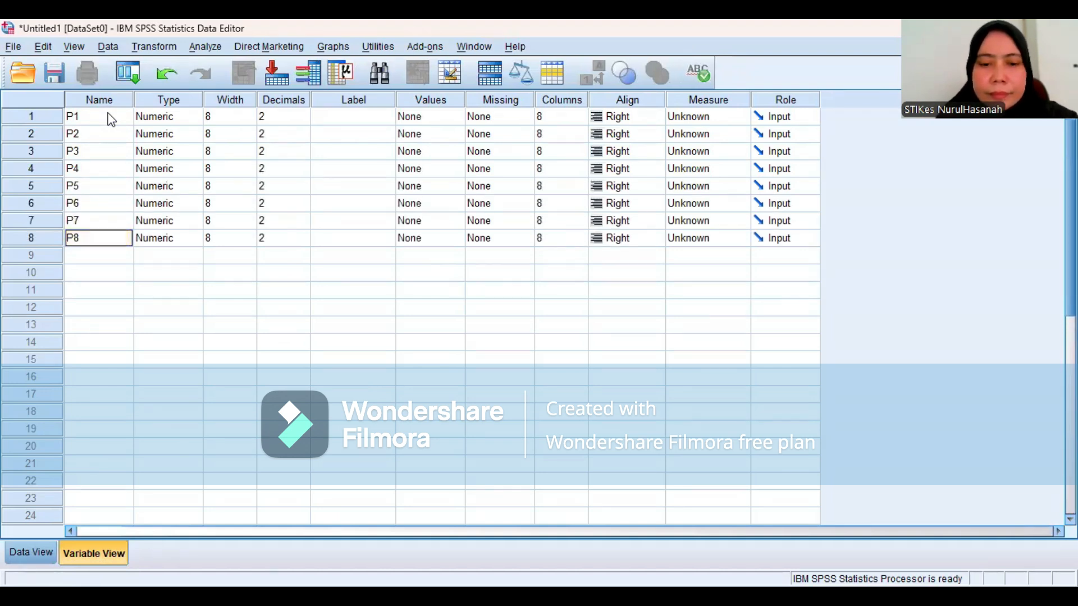
key("Return")
type("P9")
key("Return")
type("P10")
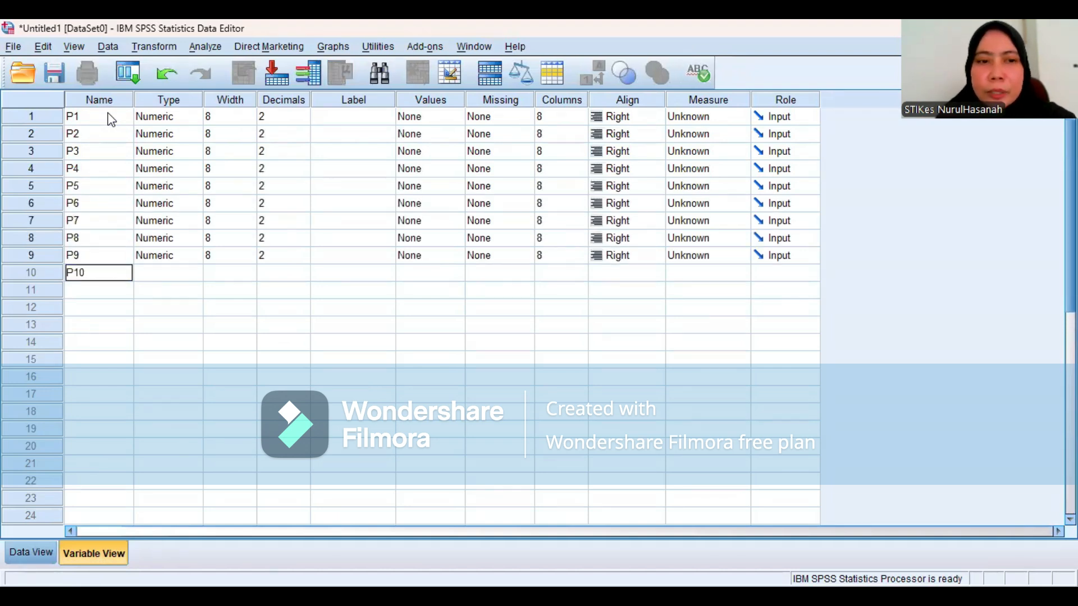
key("Return")
- Continue the variable list in rows 11 to 20 with the names P11 through P20
type("P11")
key("Return")
type("P12")
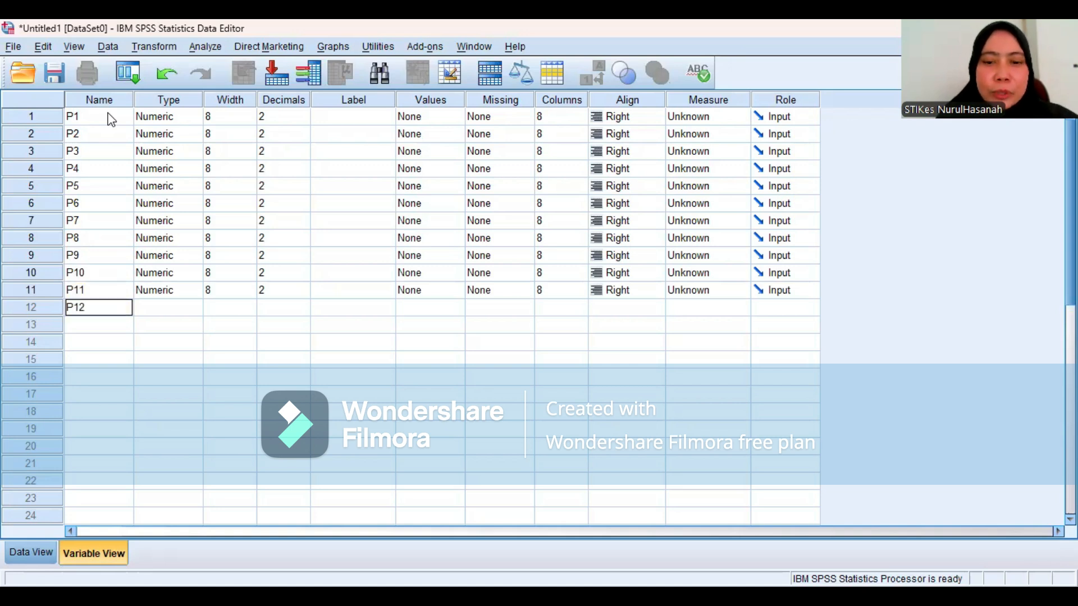
key("Return")
type("P13")
key("Return")
type("P14")
key("Return")
type("P15")
key("Return")
type("P16")
key("Return")
type("P17")
key("Return")
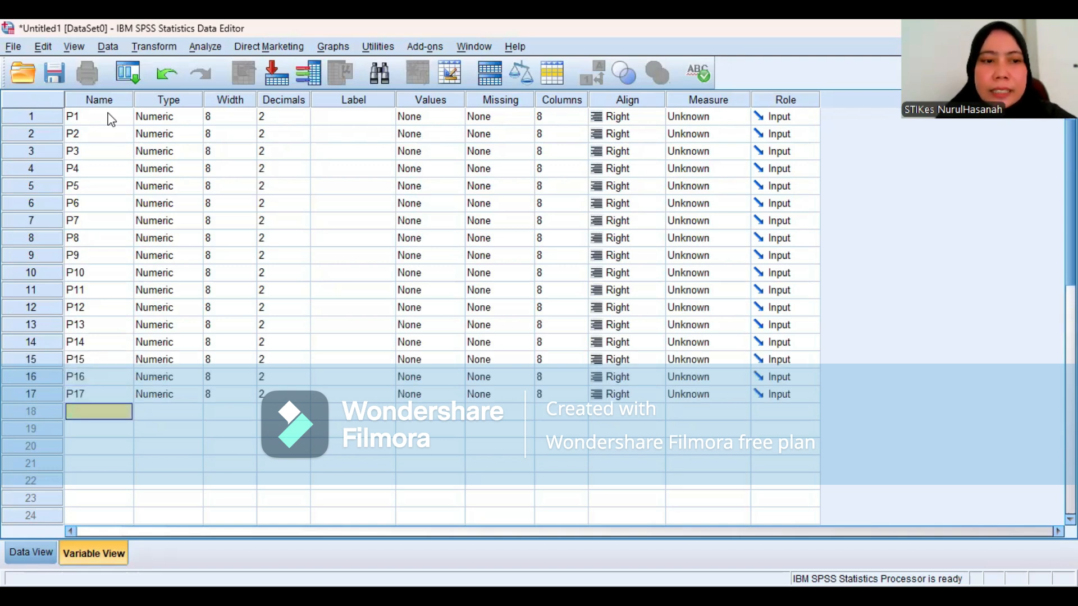
type("P18")
key("Return")
type("P19")
key("Return")
type("P20")
key("Return")
- Add ten more variables in rows 21 to 30, named P21 through P30
type("P21")
key("Return")
type("P22")
key("Return")
type("P23")
key("Return")
type("P24")
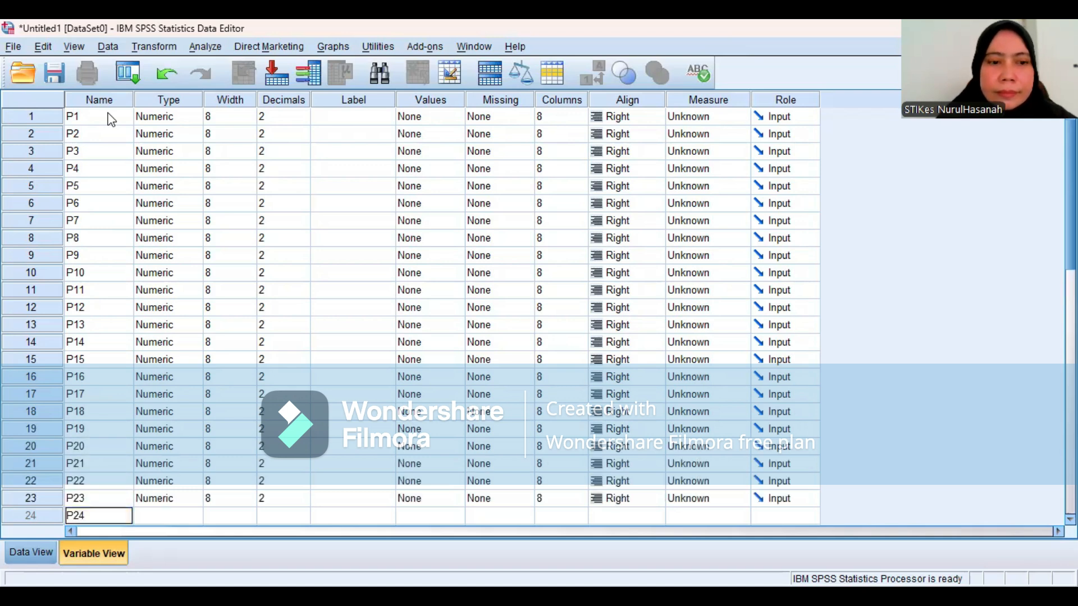
key("Return")
type("P25")
key("Return")
type("P26")
key("Return")
type("P27")
key("Return")
type("P28")
key("Return")
type("P29")
key("Return")
type("P30")
key("Return")
- Name the variables in rows 31 to 34 P31, P32, P33 and P34, leaving no empty row between them
type("P31")
key("Return")
type("P31")
key("Return")
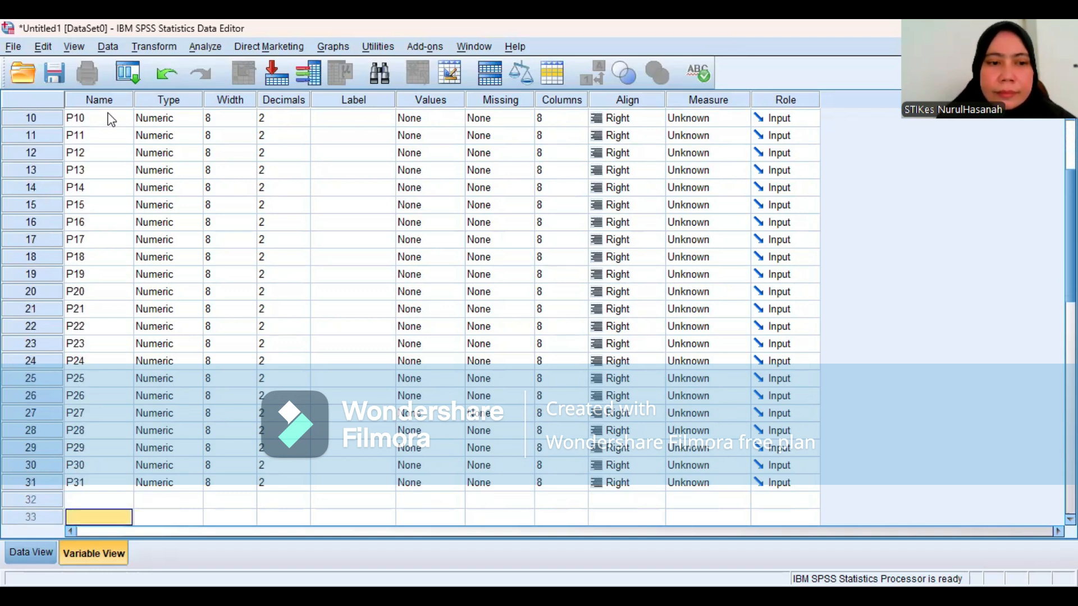
left_click(538, 330)
type("P32")
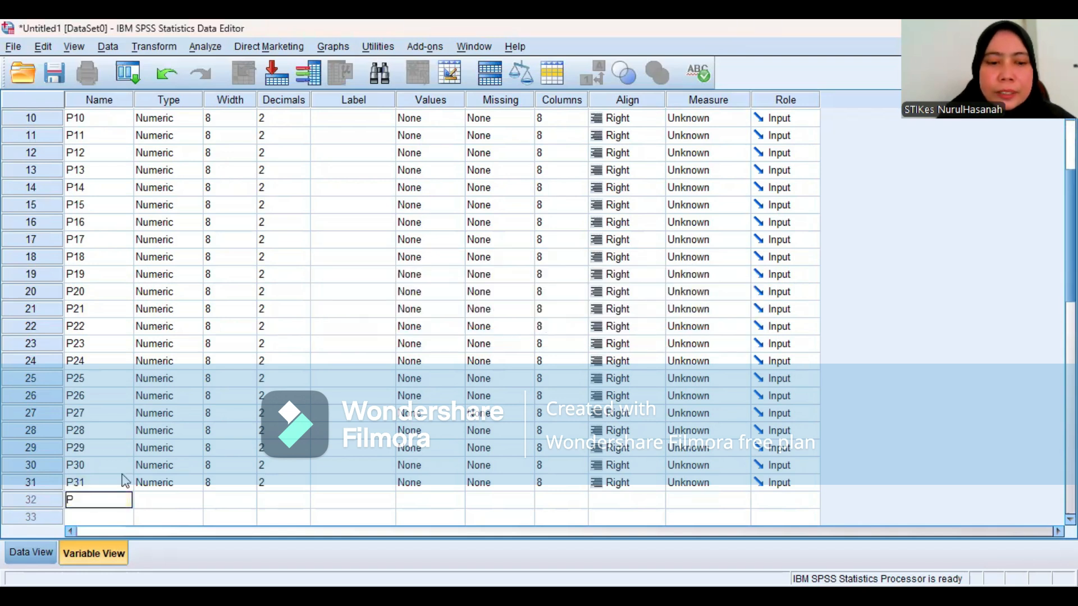
key("Return")
type("P33")
key("Return")
type("P4")
key("Return")
left_click(537, 330)
left_click(538, 328)
left_click(102, 500)
type("P34")
key("Return")
- Complete the item variables in rows 35 to 43 with the names P35 through P43
type("P")
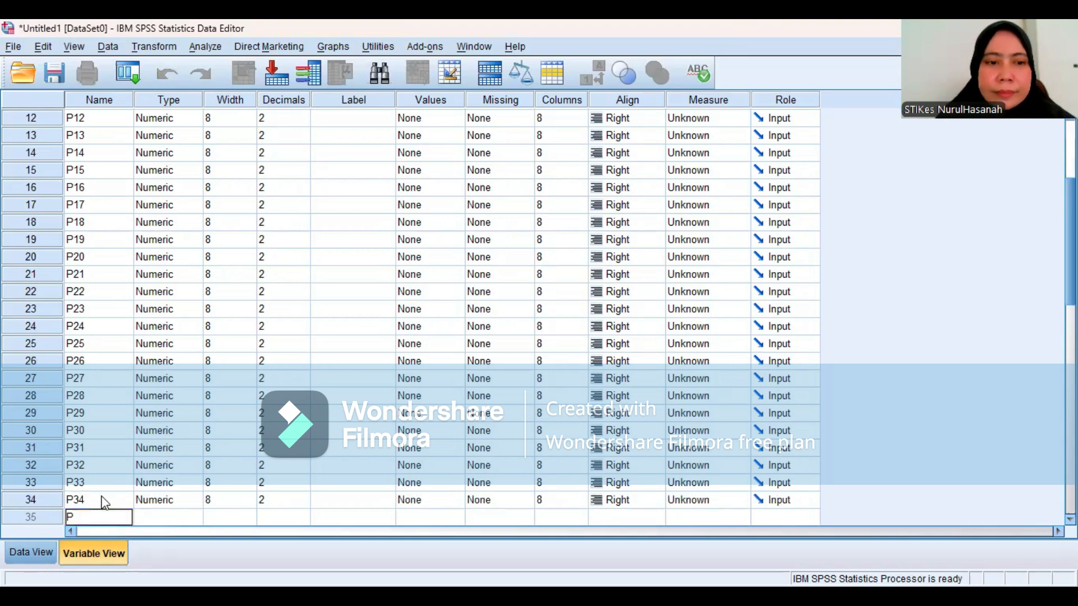
type("35")
key("Return")
type("P36")
key("Return")
type("P37")
key("Return")
type("P38")
key("Return")
type("P39")
key("Return")
type("P40")
key("Return")
type("P41")
key("Return")
type("P42")
key("Return")
type("P43")
key("Return")
- Name the variable in row 44 Total_Skor
type("tOT")
key("BackSpace")
key("BackSpace")
key("BackSpace")
type("Total_Skor")
- Set the decimals to 0 for Total_Skor and for the variables P43 back to P23
key("Tab")
key("Tab")
key("Tab")
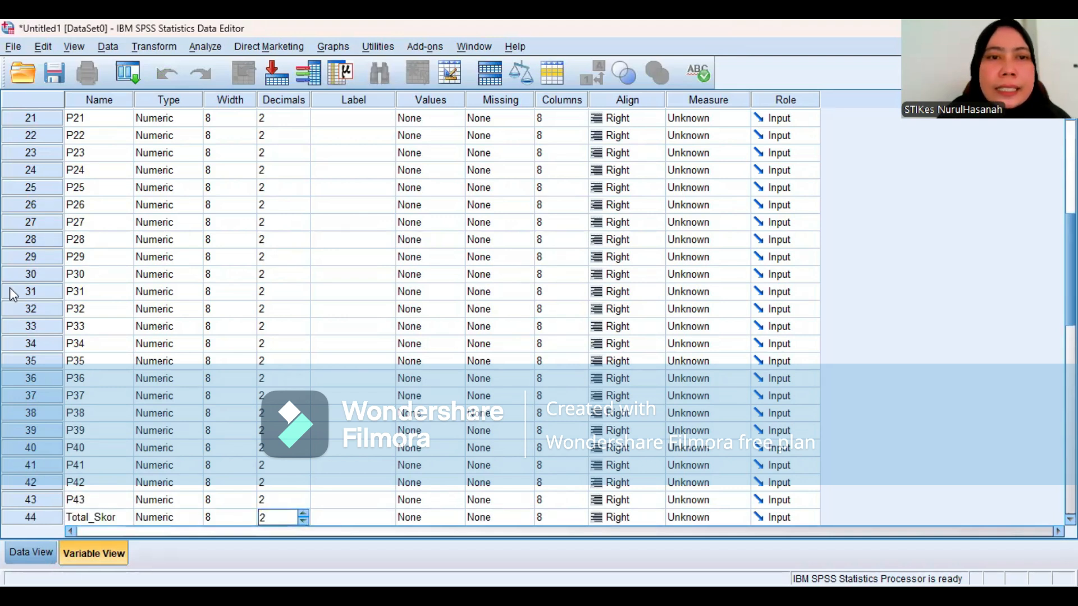
left_click(304, 521)
left_click(303, 521)
left_click(304, 503)
left_click(305, 505)
left_click(305, 506)
left_click(306, 487)
left_click(307, 486)
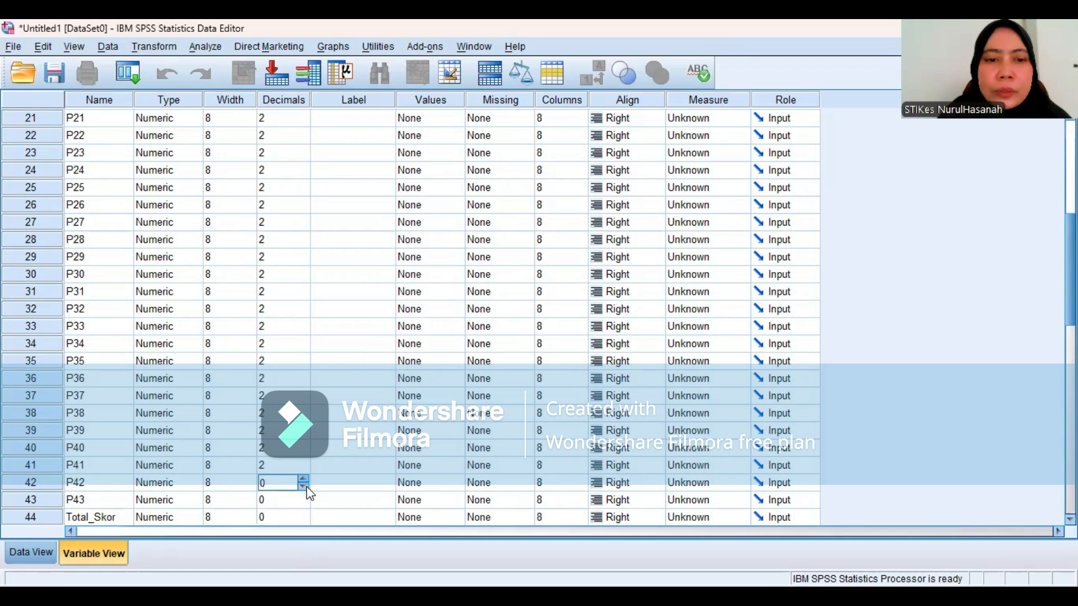
left_click(305, 468)
left_click(305, 468)
left_click(304, 451)
left_click(304, 451)
left_click(304, 434)
left_click(304, 434)
left_click(305, 399)
left_click(306, 365)
left_click(304, 330)
left_click(303, 278)
left_click(303, 226)
left_click(304, 191)
left_click(301, 158)
left_click(301, 157)
- Set the decimals to 0 for the remaining variables, P22 back to P1, and check the whole variable list
scroll(303, 151, "up", 5)
left_click(304, 381)
left_click(303, 312)
left_click(304, 242)
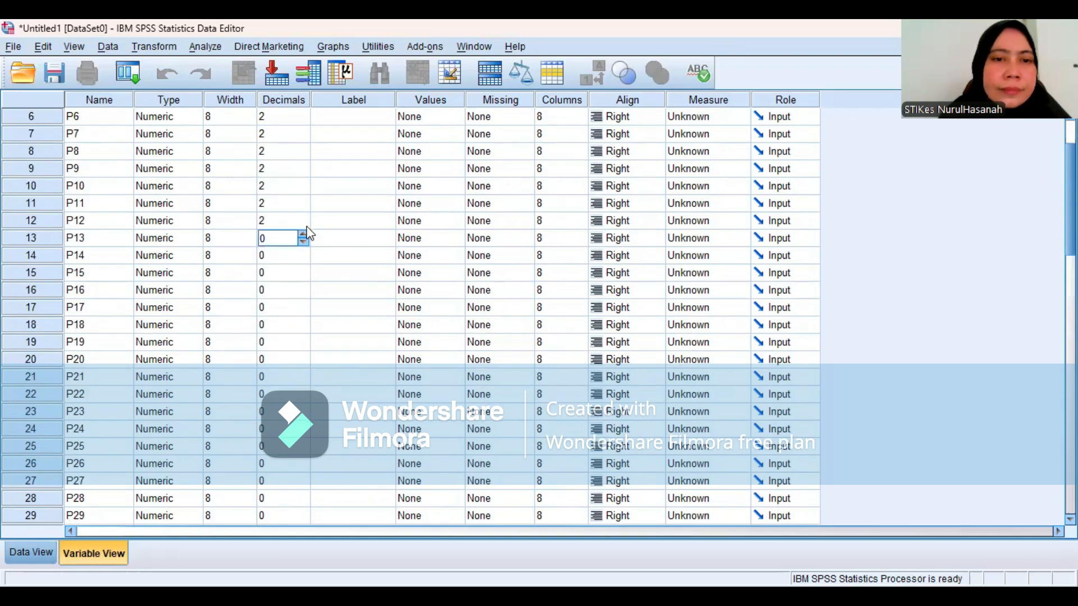
left_click(304, 208)
left_click(305, 172)
scroll(317, 166, "up", 2)
left_click(303, 241)
left_click(303, 224)
left_click(303, 206)
left_click(303, 189)
left_click(303, 172)
left_click(289, 134)
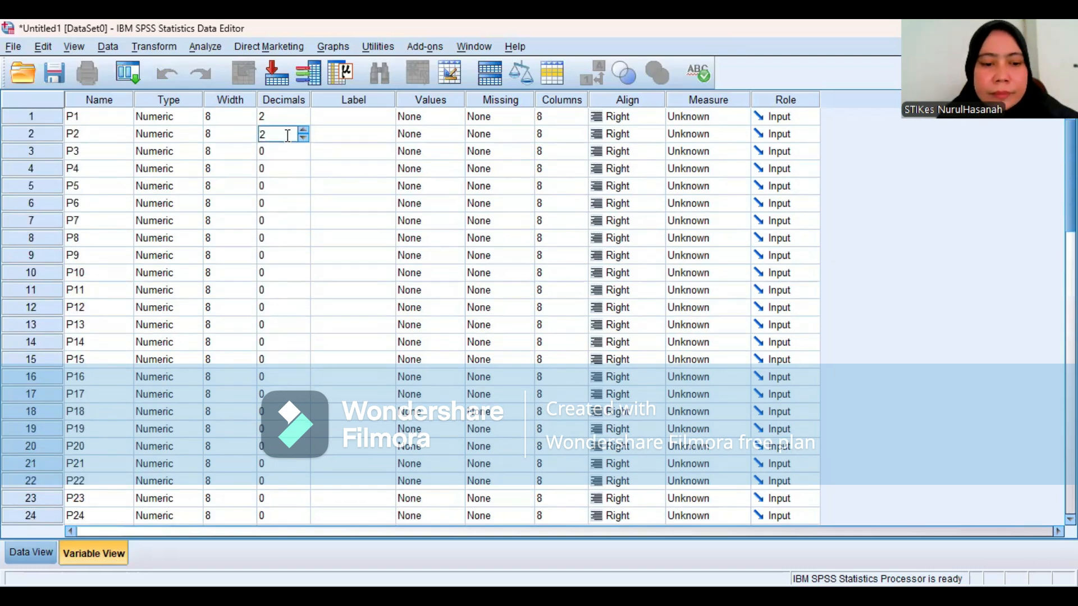
left_click(303, 119)
left_click(373, 167)
scroll(376, 196, "down", 14)
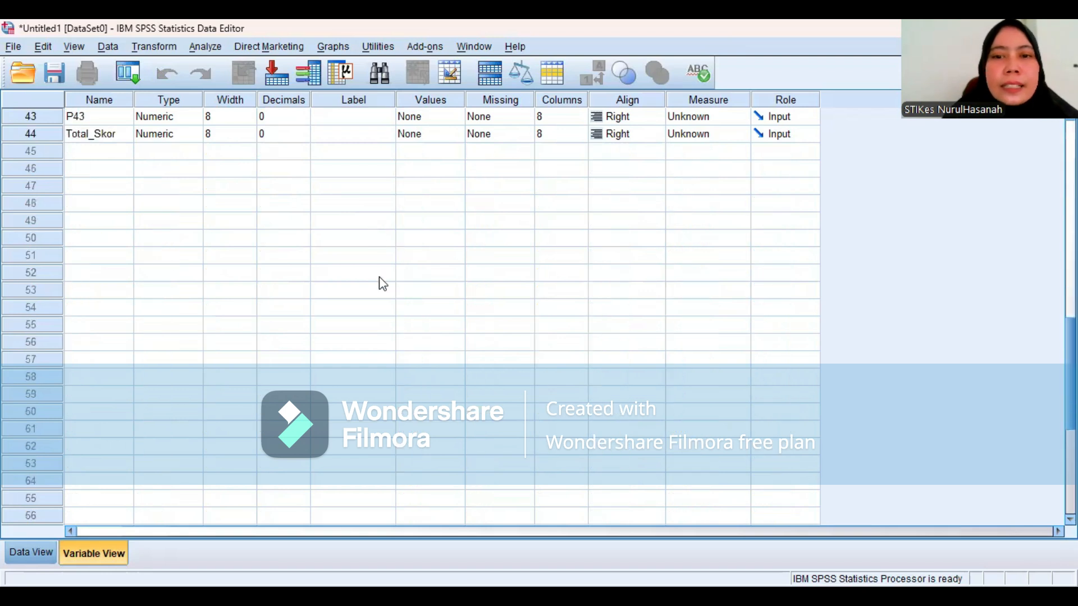
scroll(369, 230, "up", 14)
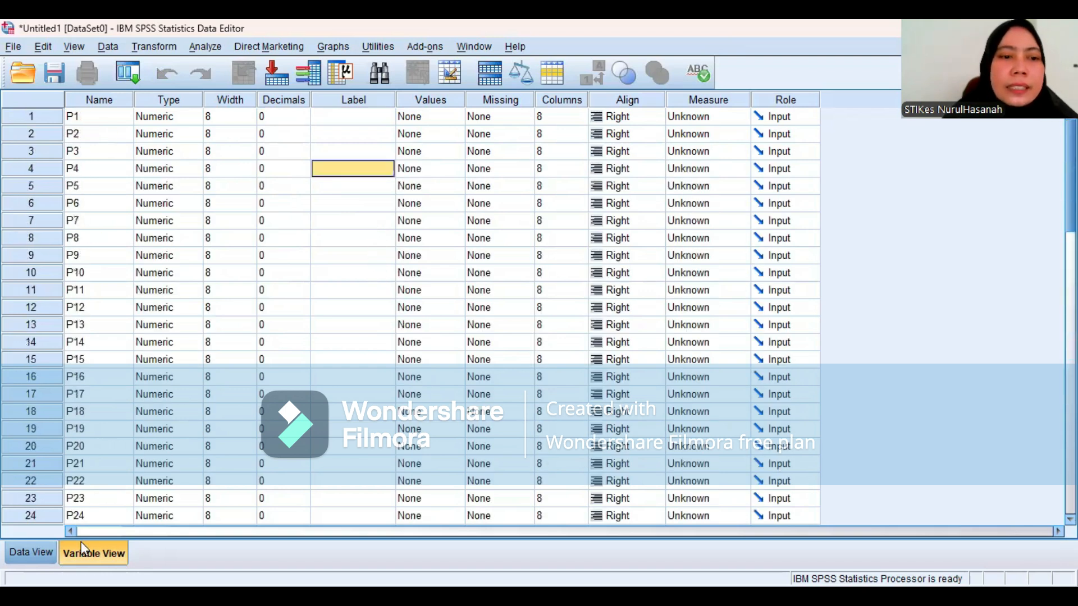
- Copy the item scores and totals (B6:AS15) from the Excel sheet Kompetensi CI into the SPSS data grid from P1, row 1, and check the columns
left_click(38, 553)
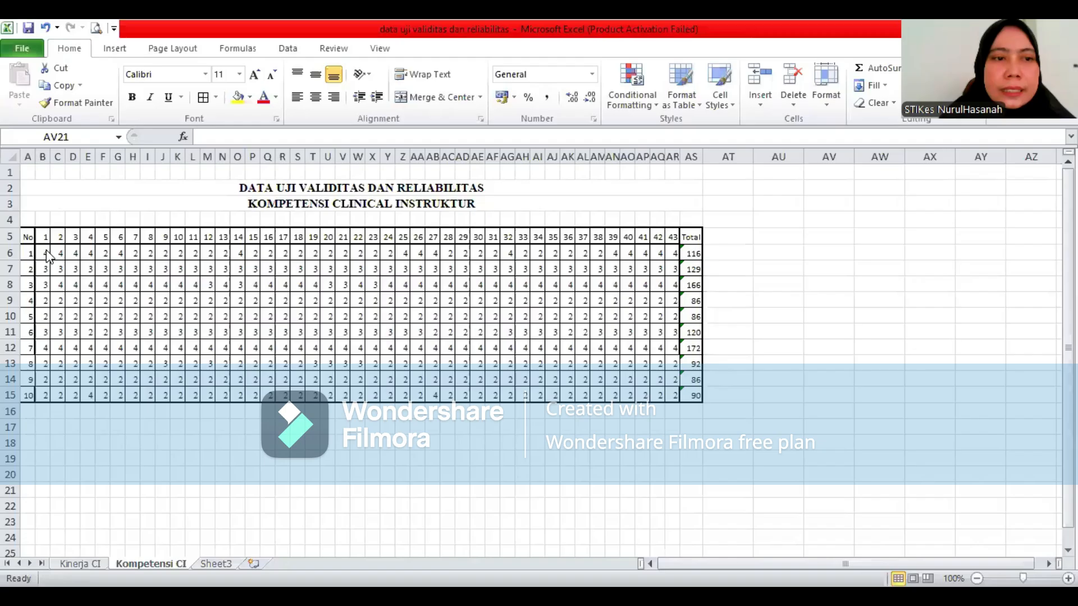
left_click_drag(43, 254, 692, 395)
key("ctrl+c")
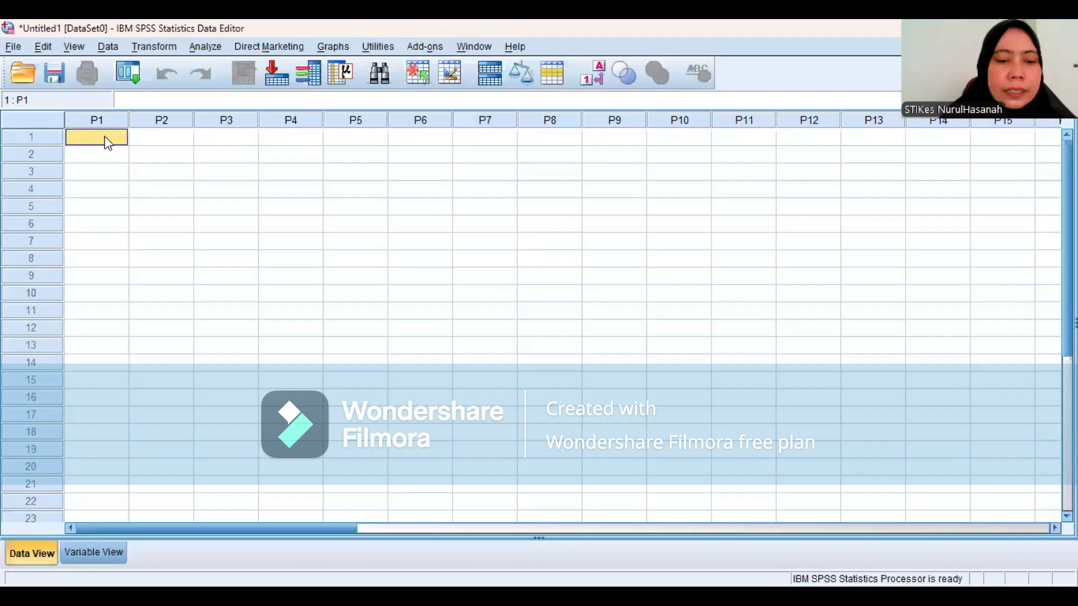
key("ctrl+v")
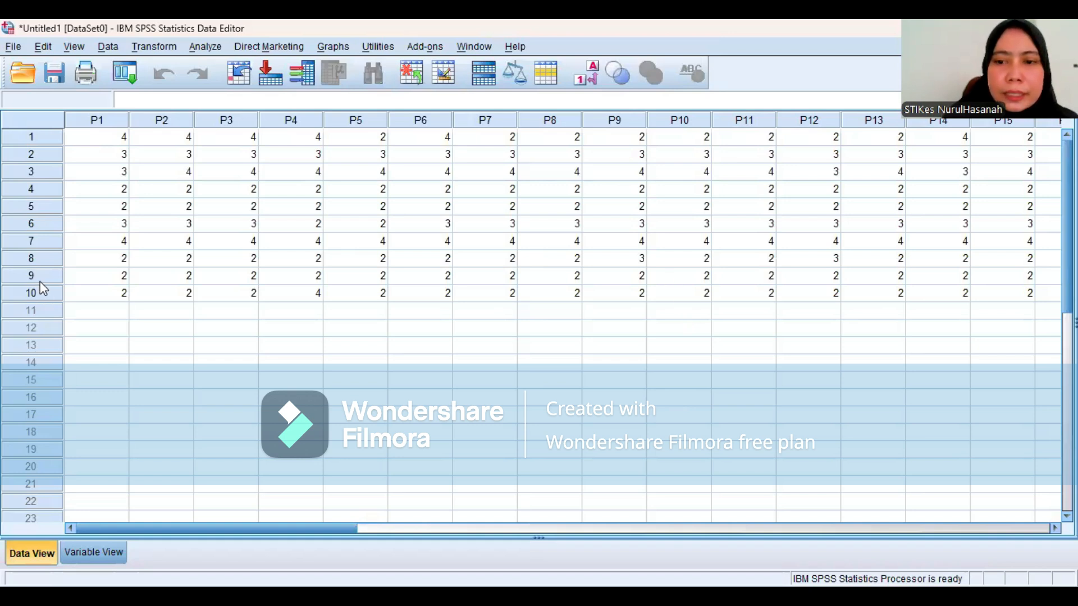
left_click(387, 529)
left_click_drag(361, 529, 989, 555)
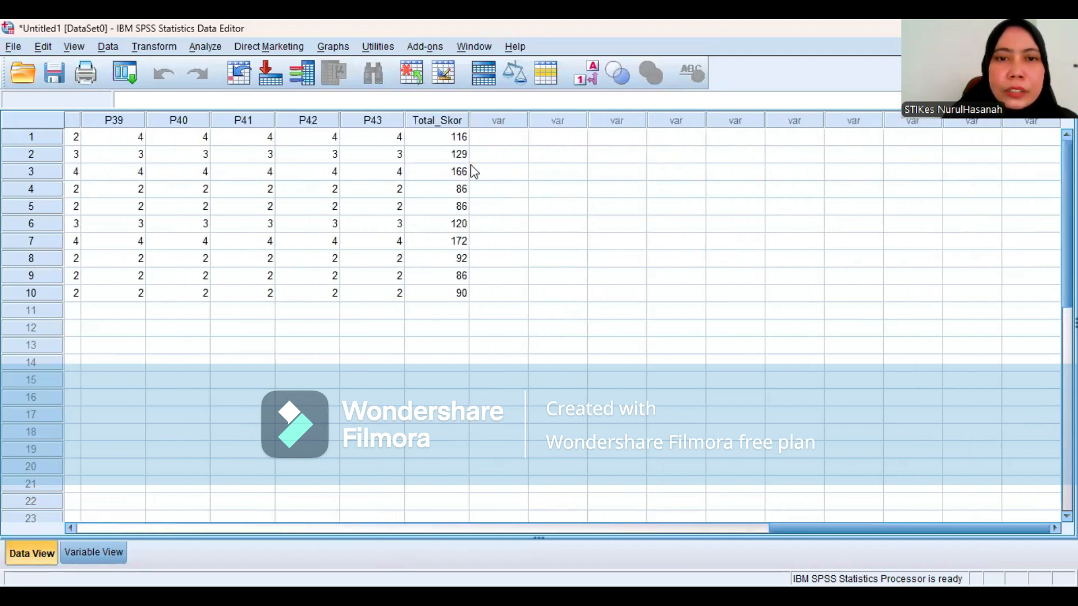
left_click_drag(774, 528, 672, 528)
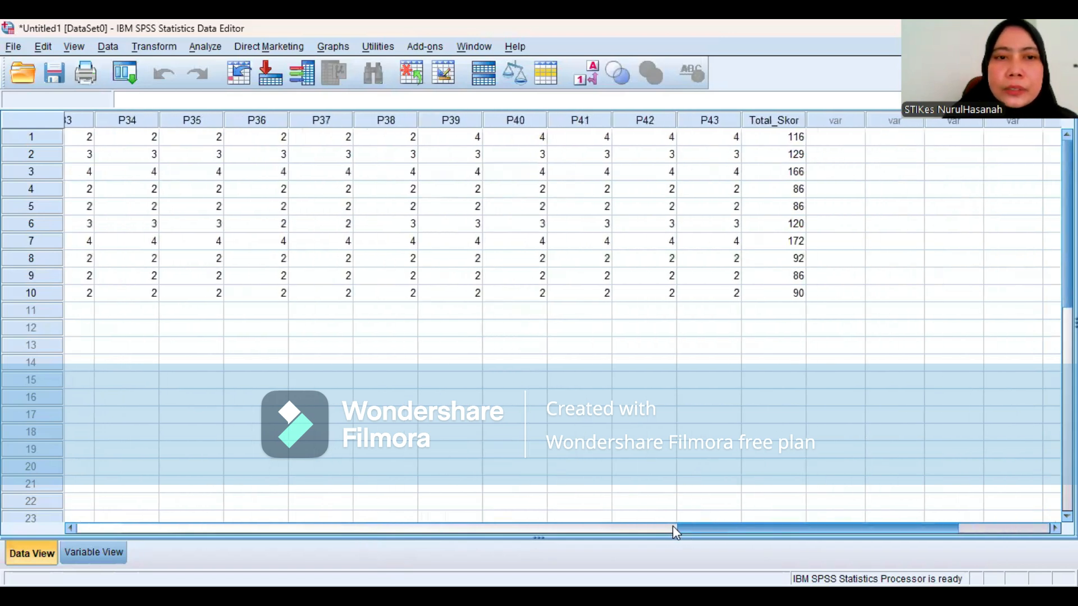
left_click(449, 528)
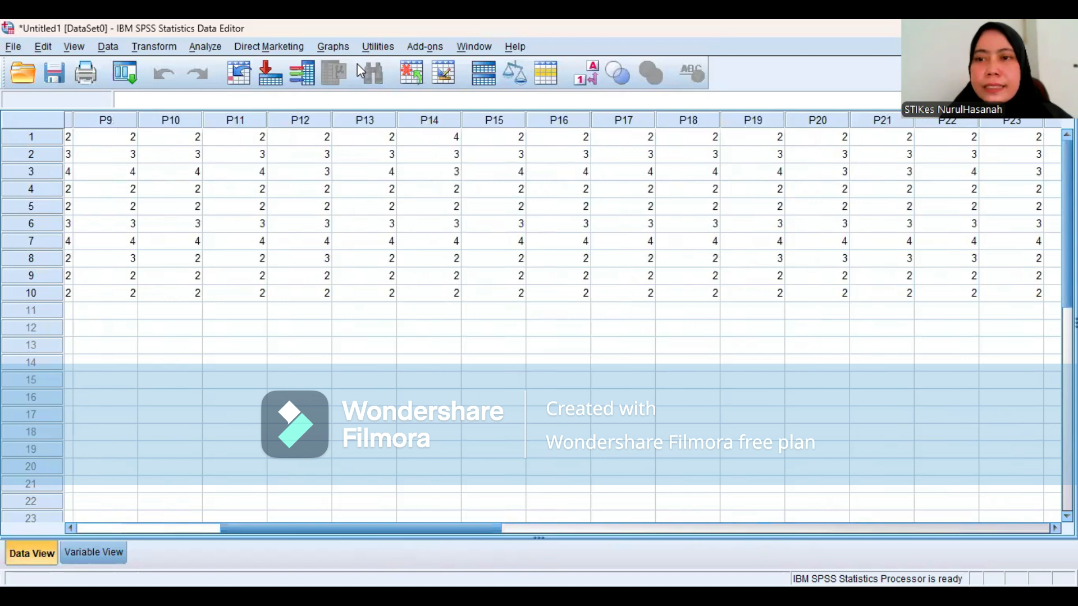
- Run a bivariate correlation on P1 through P43 and Total_Skor with Pearson coefficients, two-tailed significance and flagged significant correlations
left_click(207, 47)
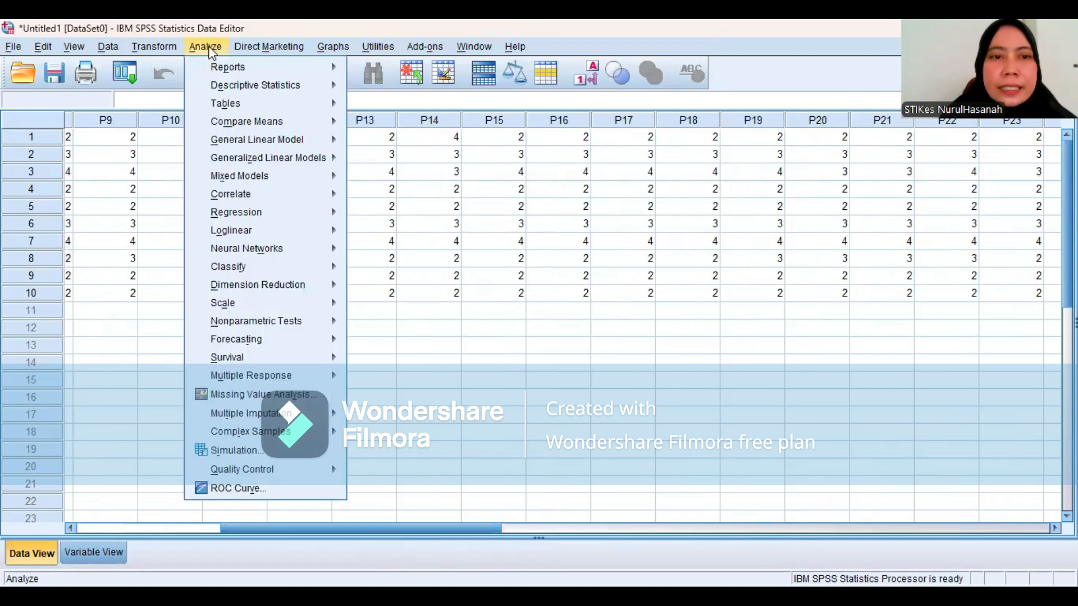
mouse_move(254, 199)
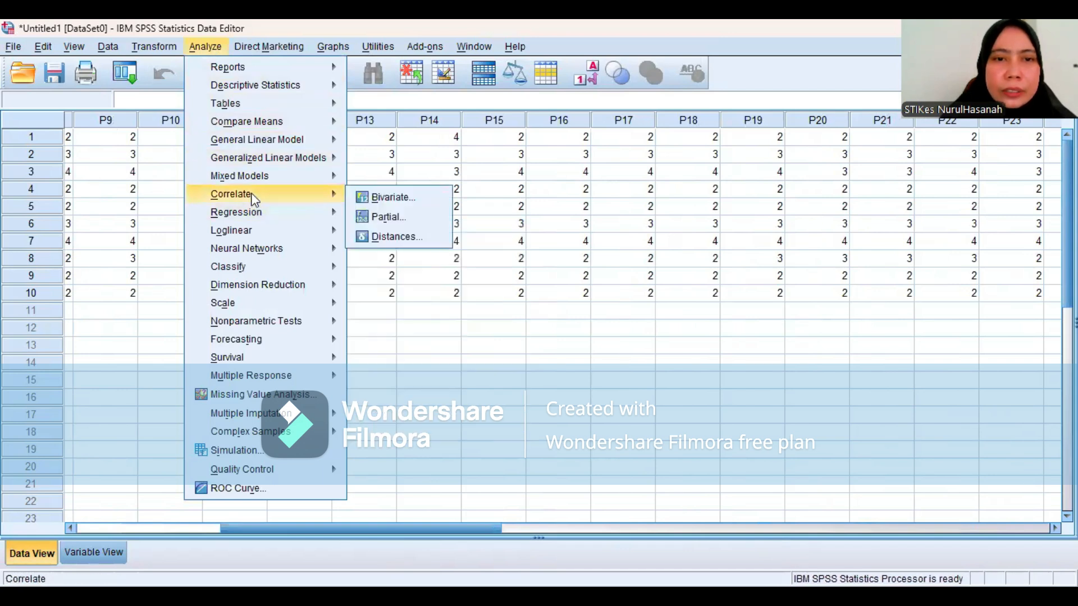
left_click(402, 203)
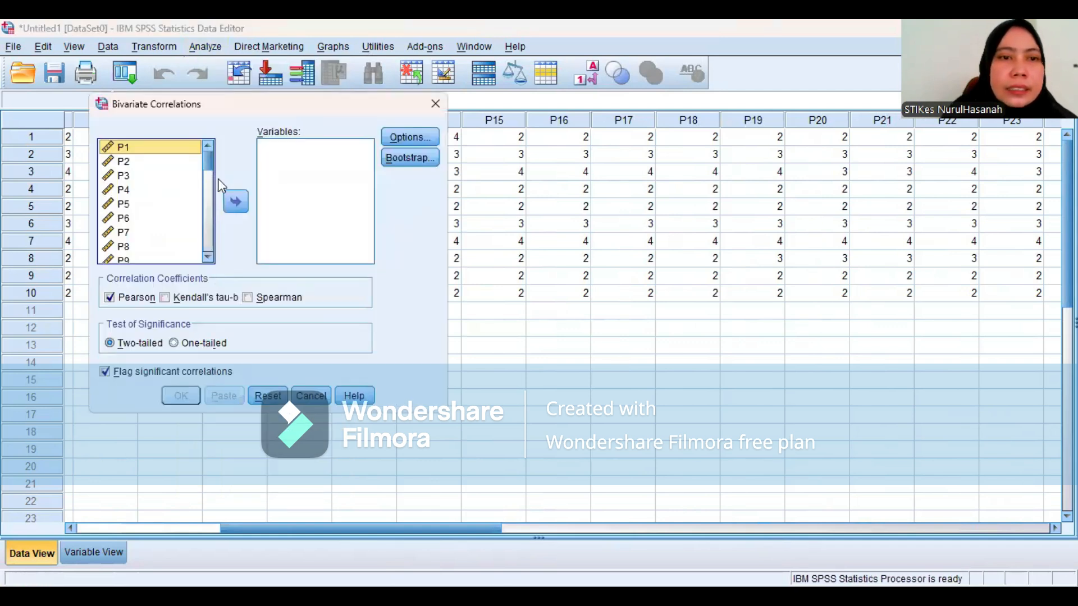
left_click_drag(210, 166, 215, 257)
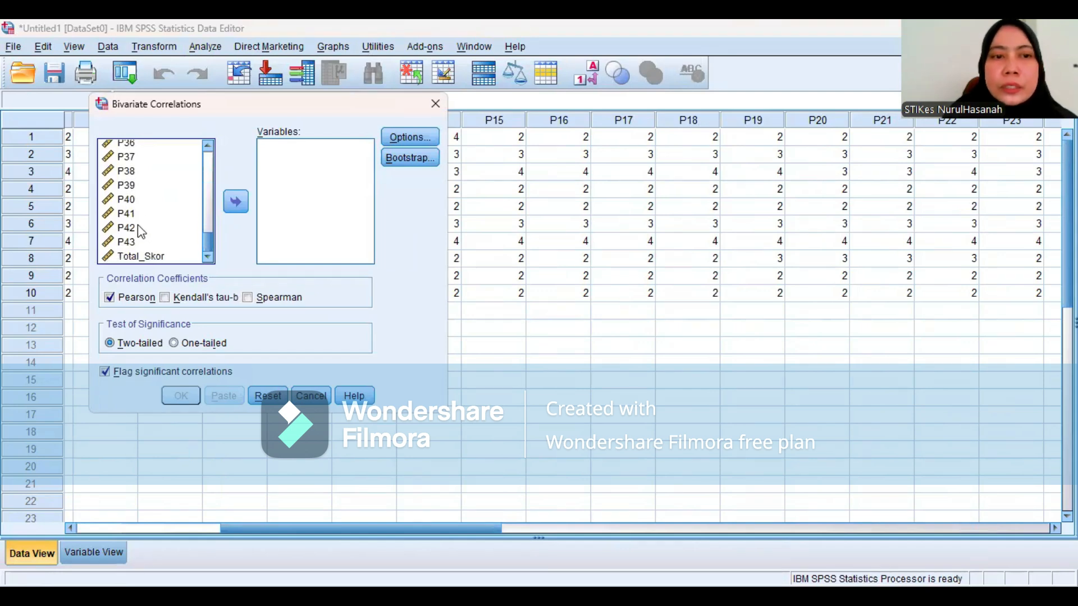
left_click(142, 203)
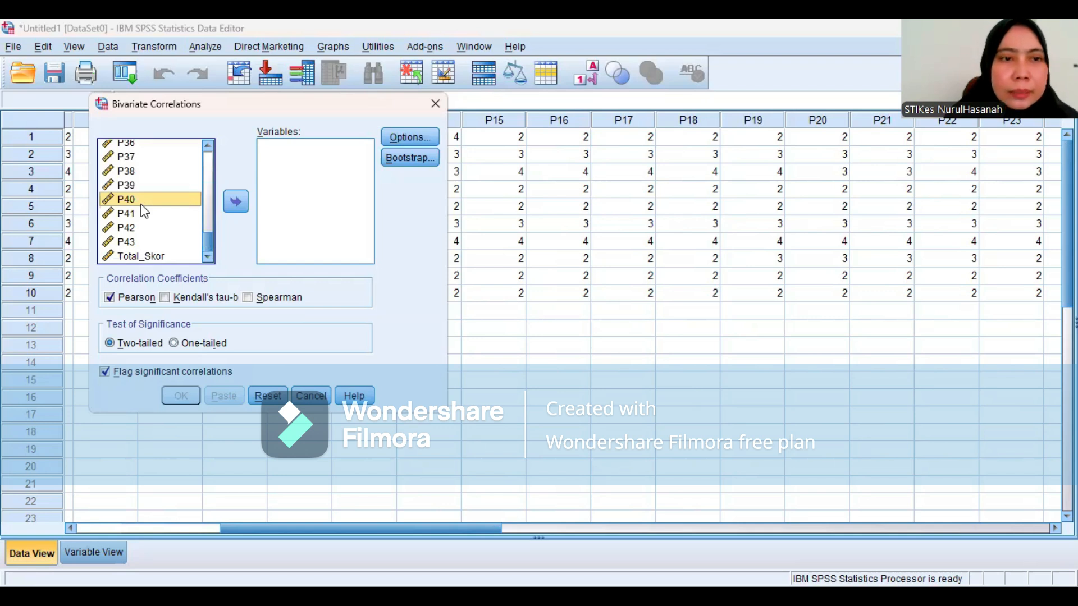
key("ctrl+a")
left_click(235, 205)
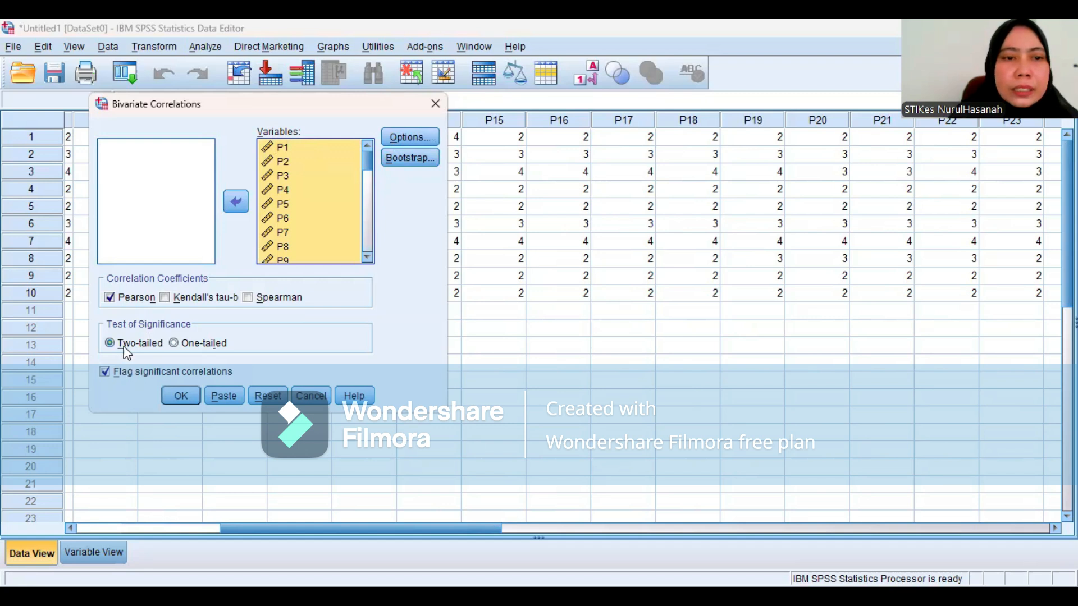
left_click(185, 397)
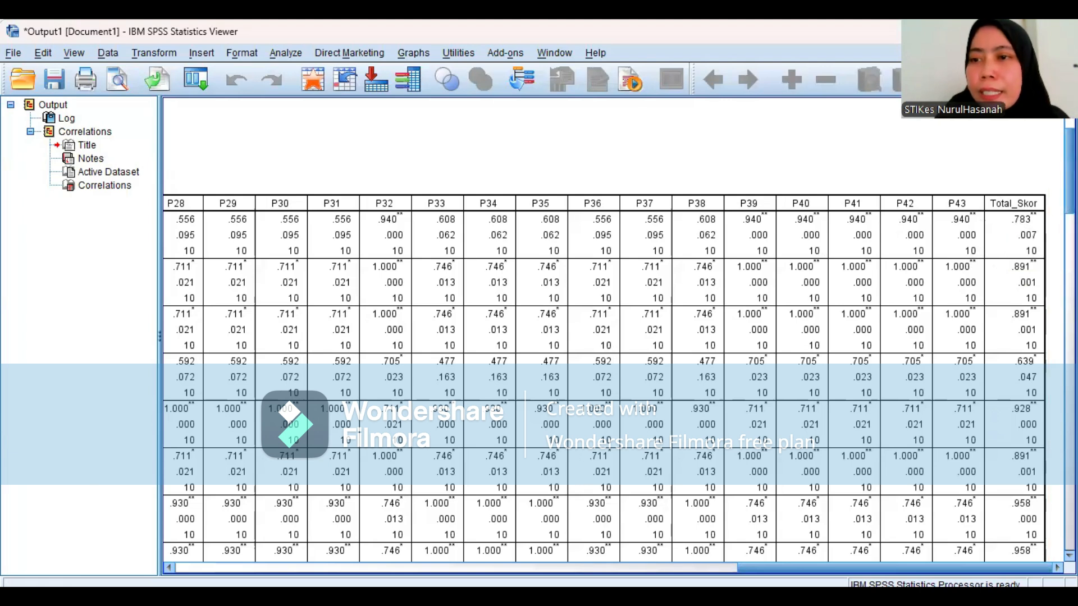
- Examine the Total_Skor column of the Correlations table for every item's coefficient and significance, down to the last row
scroll(603, 359, "down", 3)
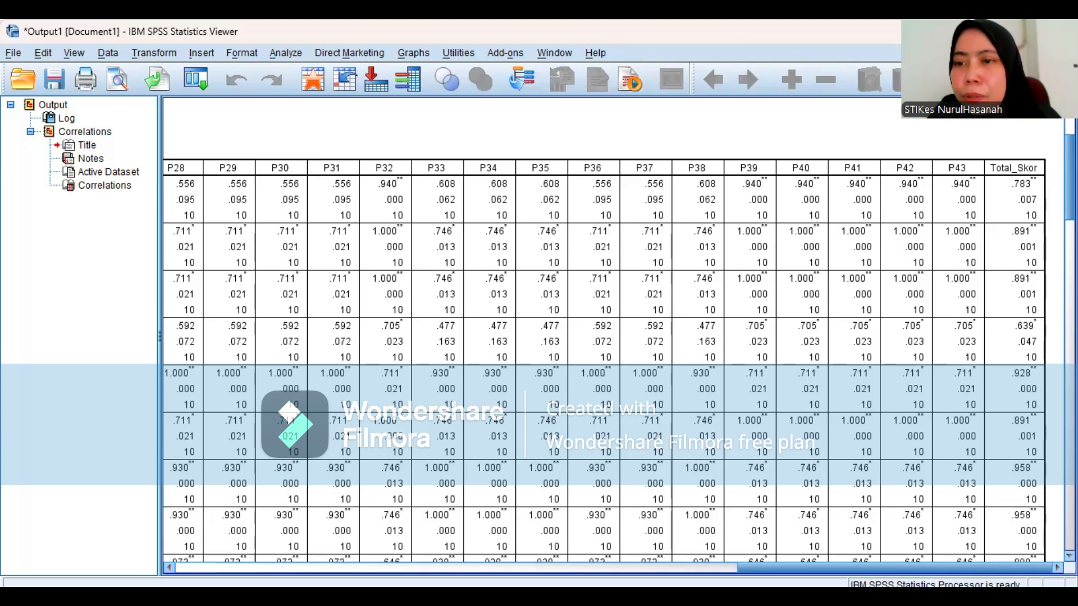
scroll(1031, 227, "down", 3)
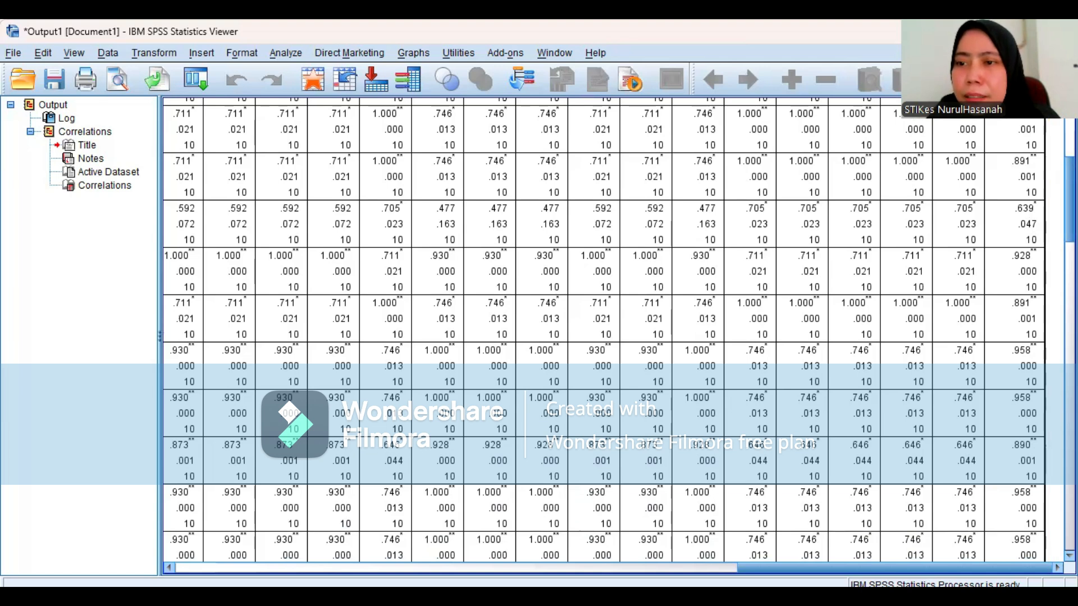
scroll(1021, 243, "down", 1)
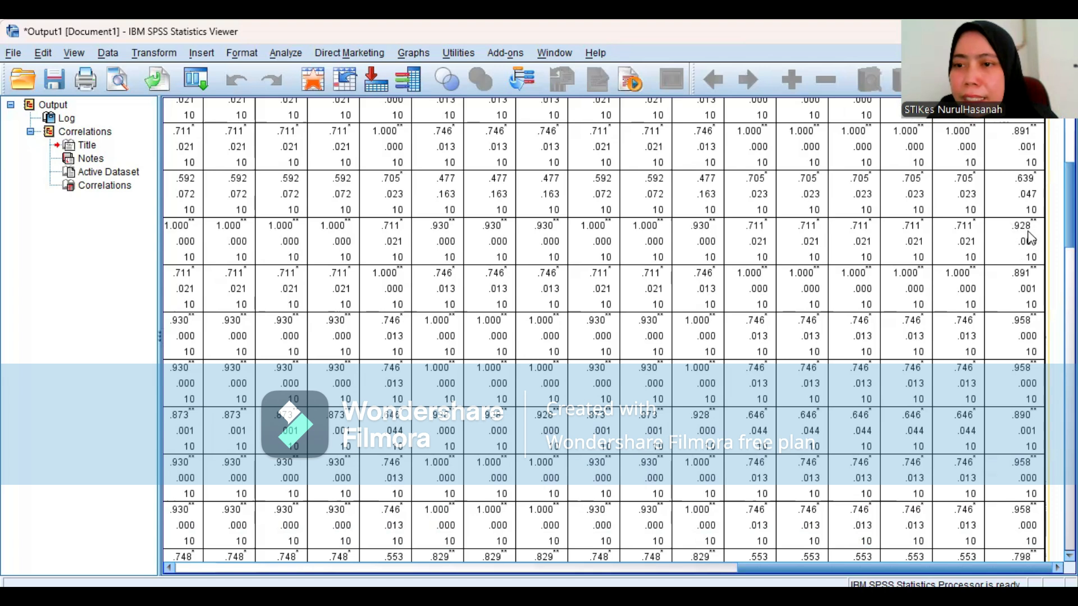
scroll(604, 330, "down", 4)
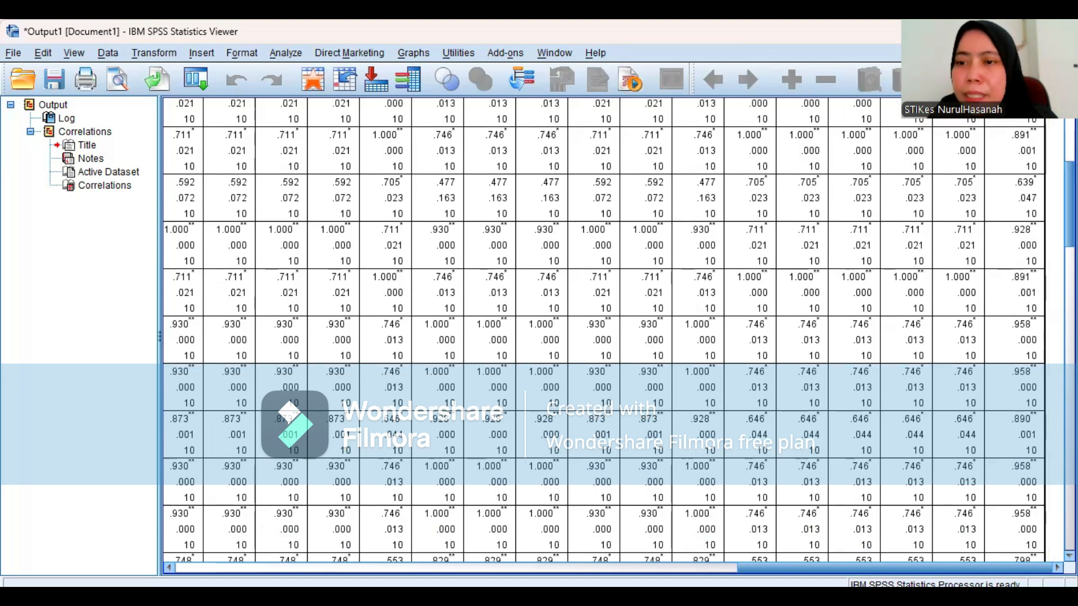
scroll(604, 330, "down", 8)
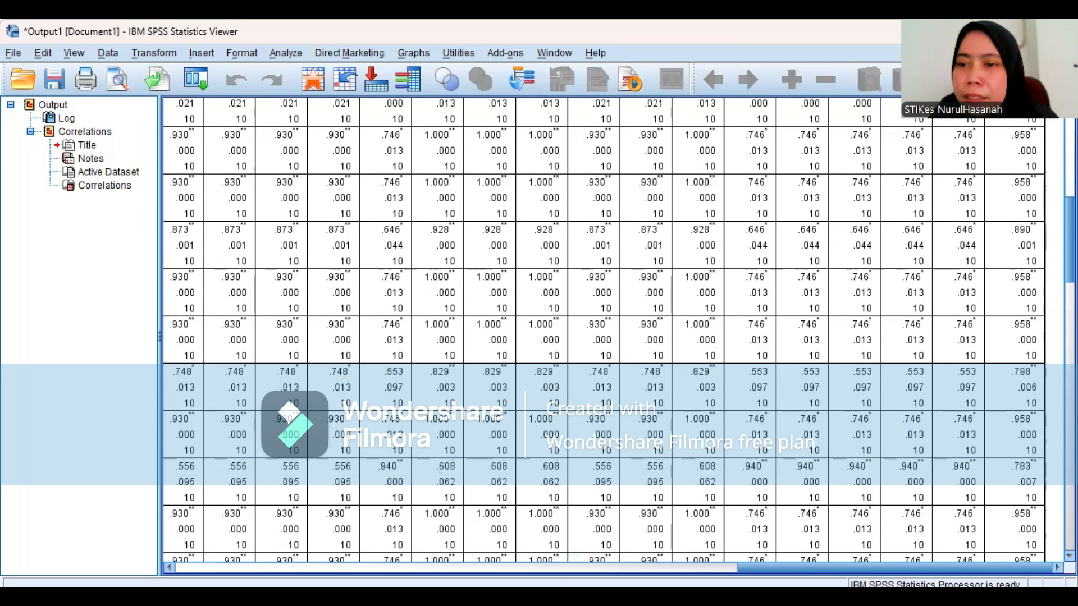
scroll(604, 330, "down", 11)
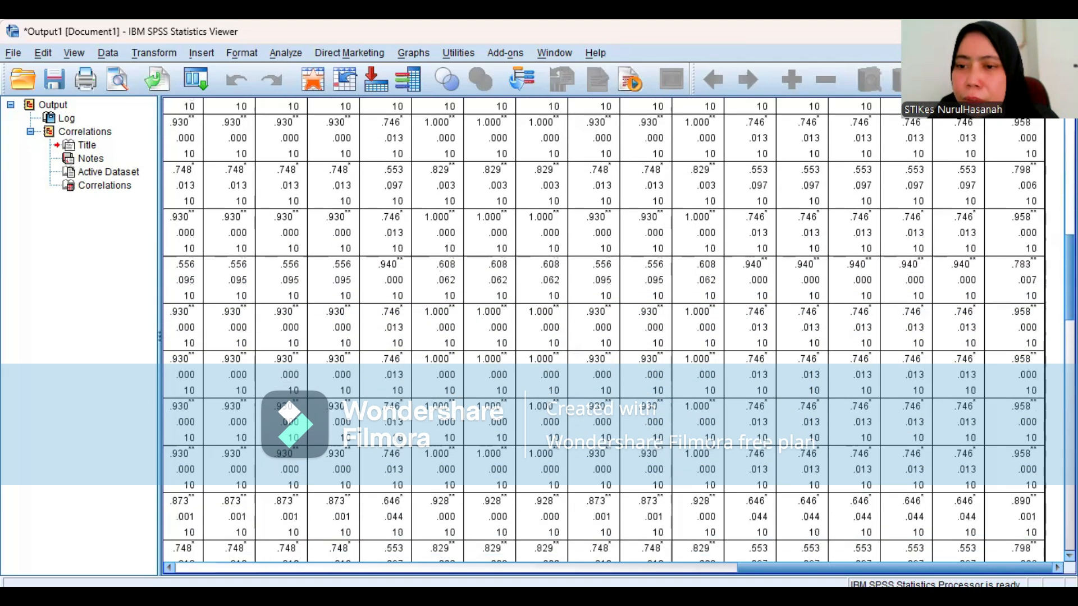
scroll(604, 330, "down", 8)
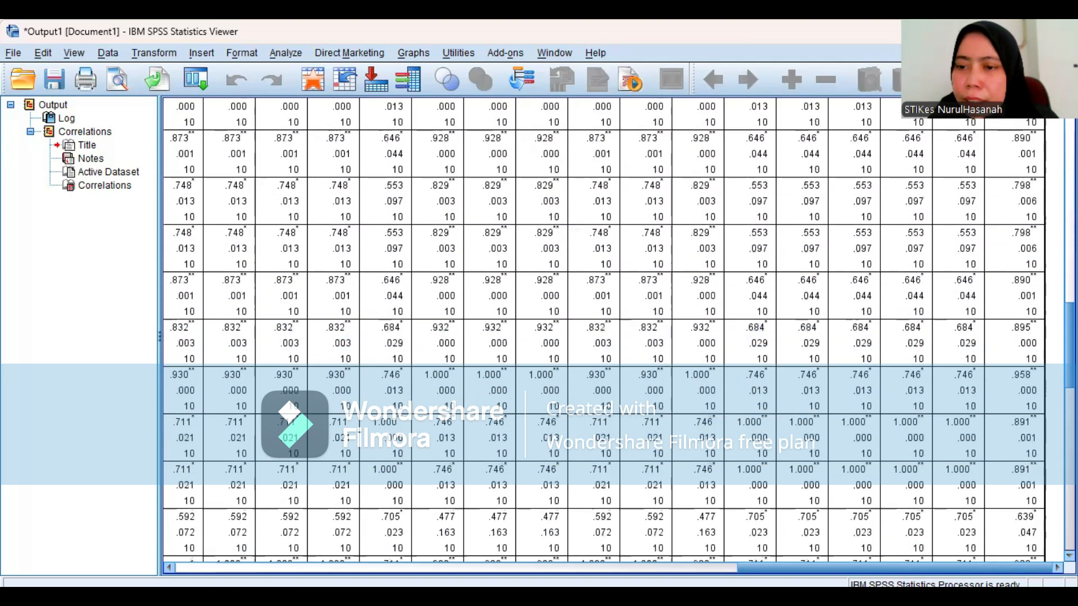
scroll(604, 330, "down", 14)
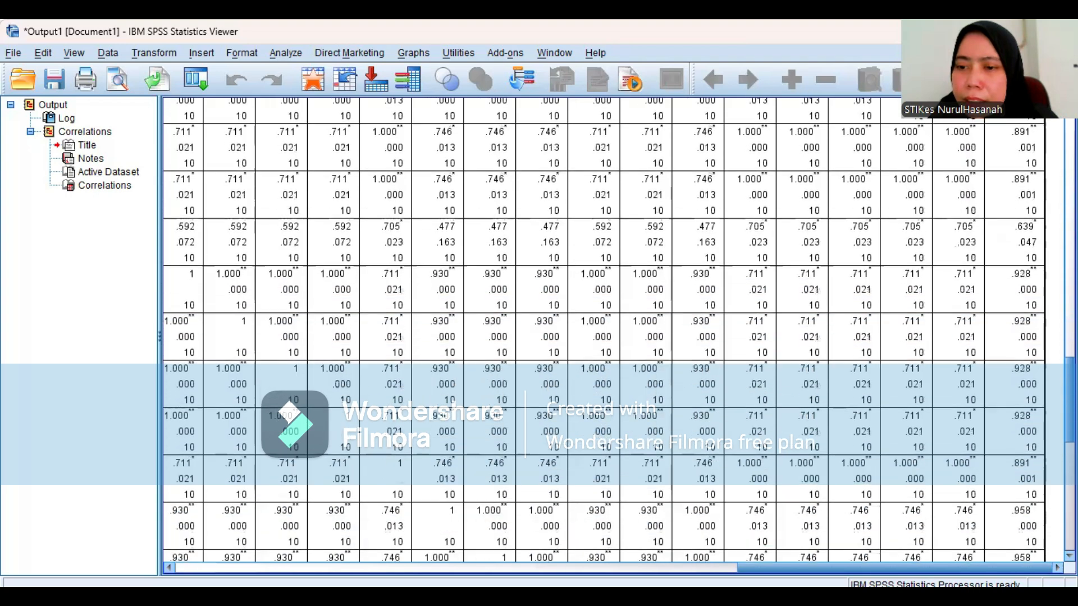
scroll(603, 330, "down", 8)
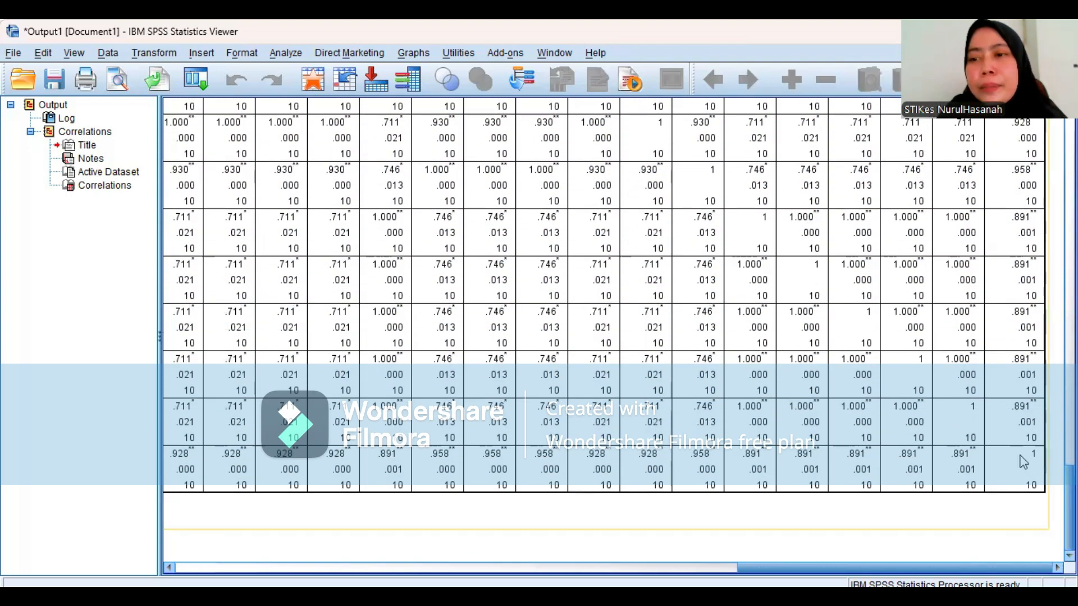
scroll(604, 330, "up", 10)
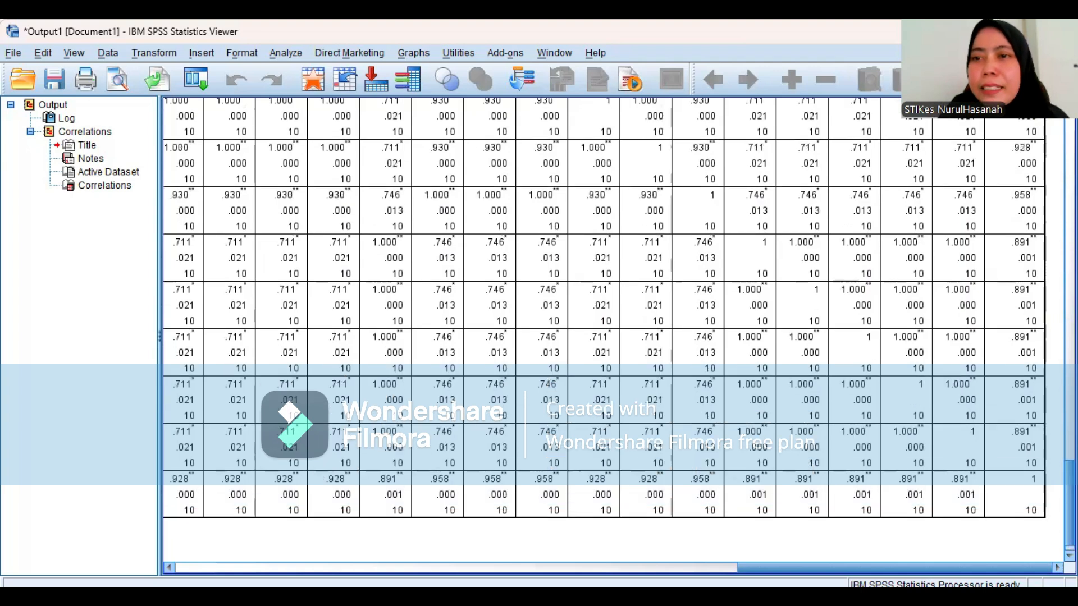
scroll(966, 359, "up", 5)
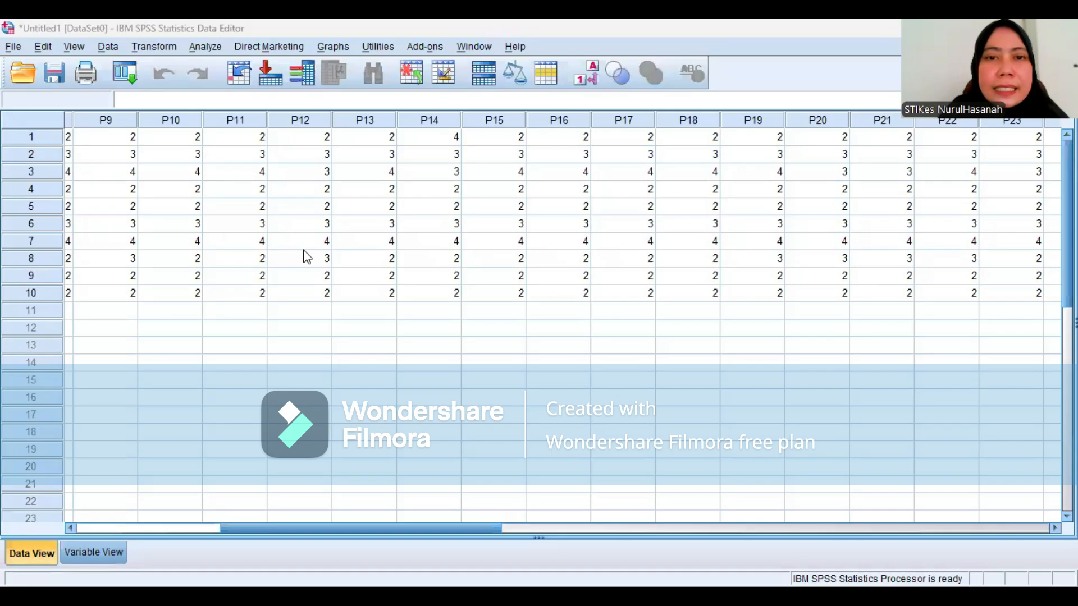
- Run a reliability analysis with the Alpha model on items P1 through P43, leaving out Total_Skor
left_click(449, 435)
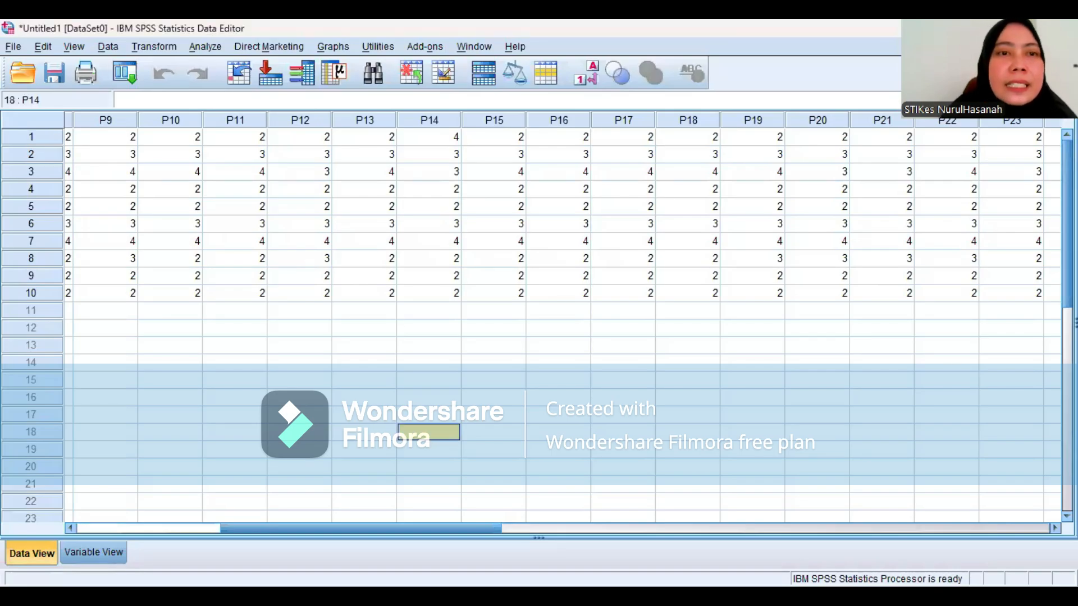
left_click(213, 46)
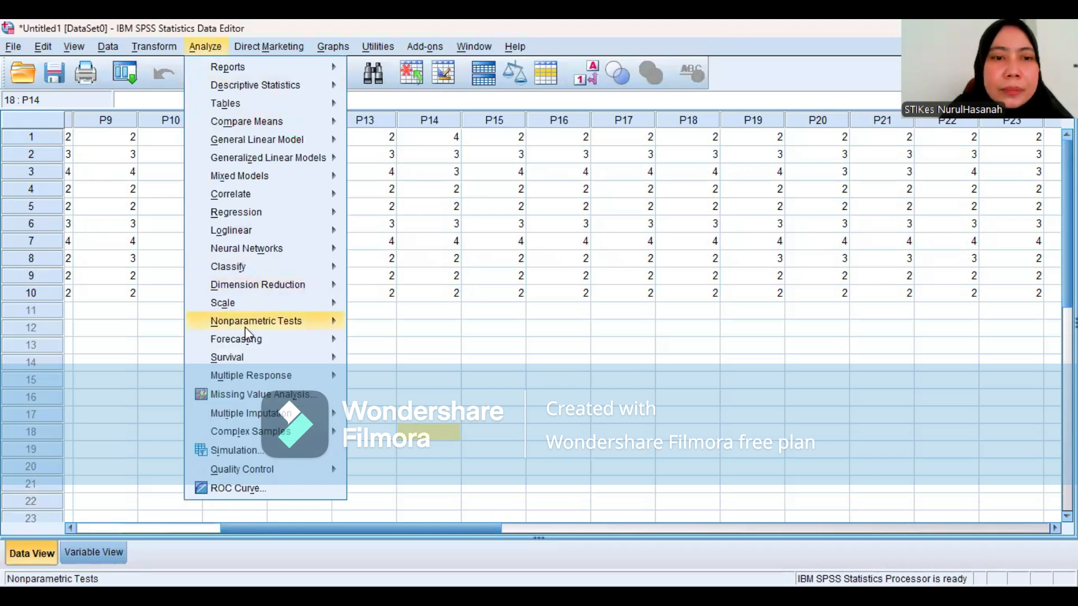
mouse_move(245, 313)
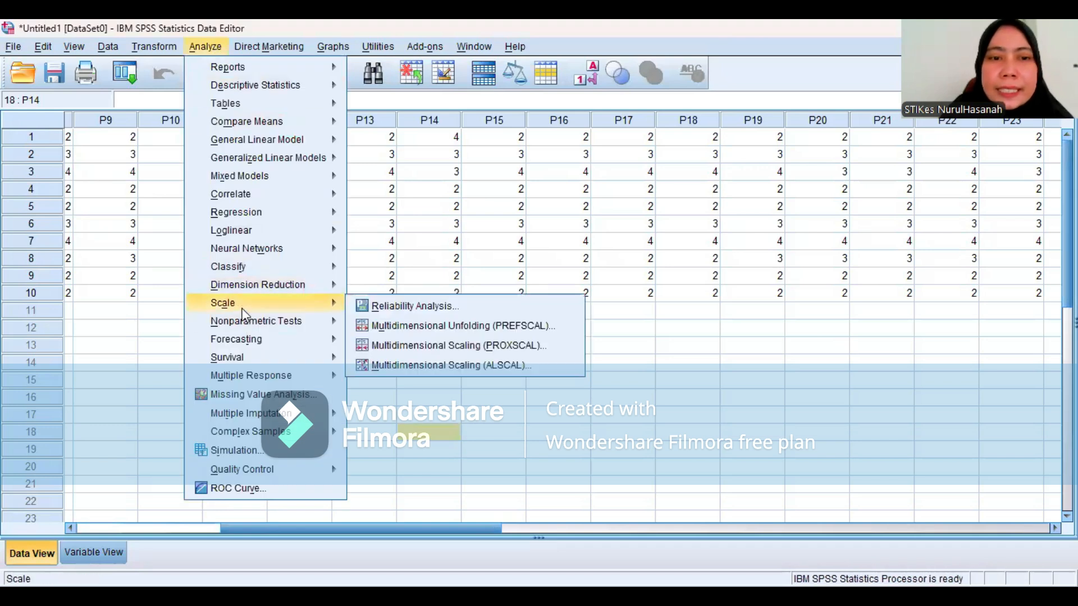
left_click(430, 307)
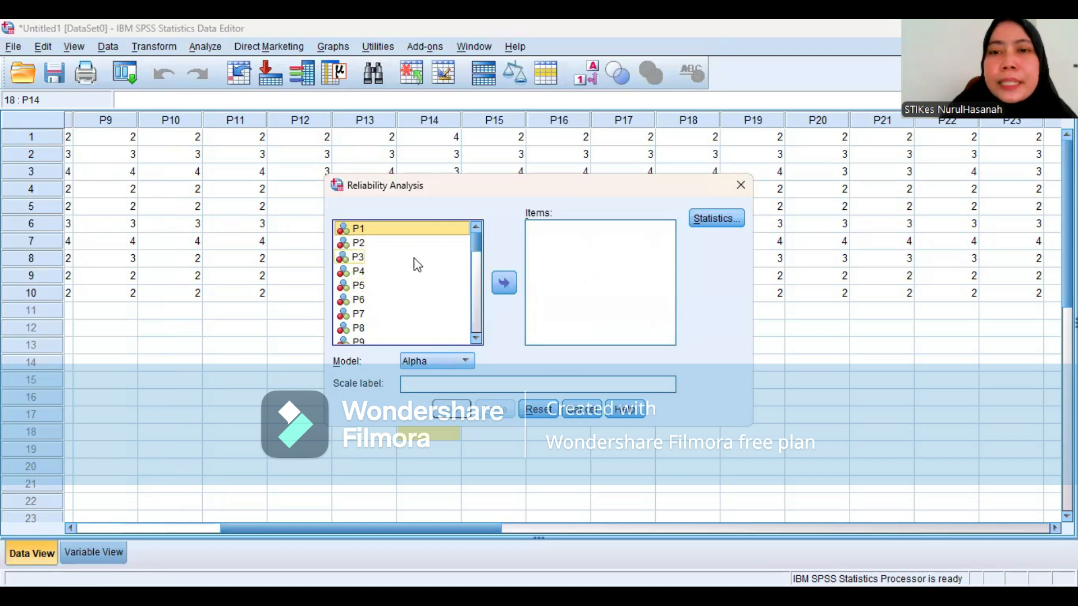
left_click_drag(472, 247, 480, 332)
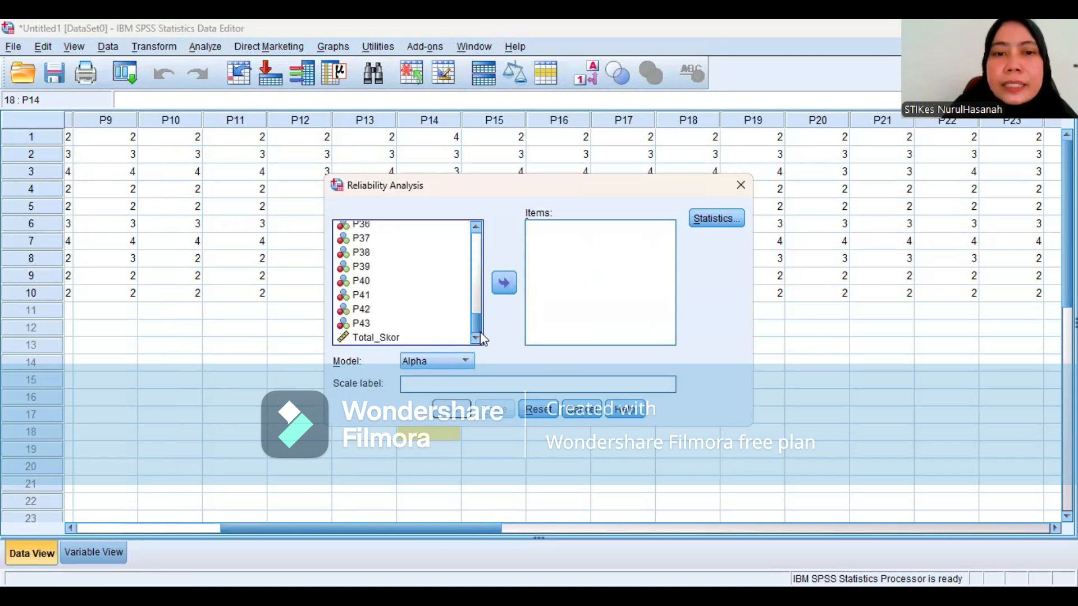
left_click(408, 293)
key("ctrl+a")
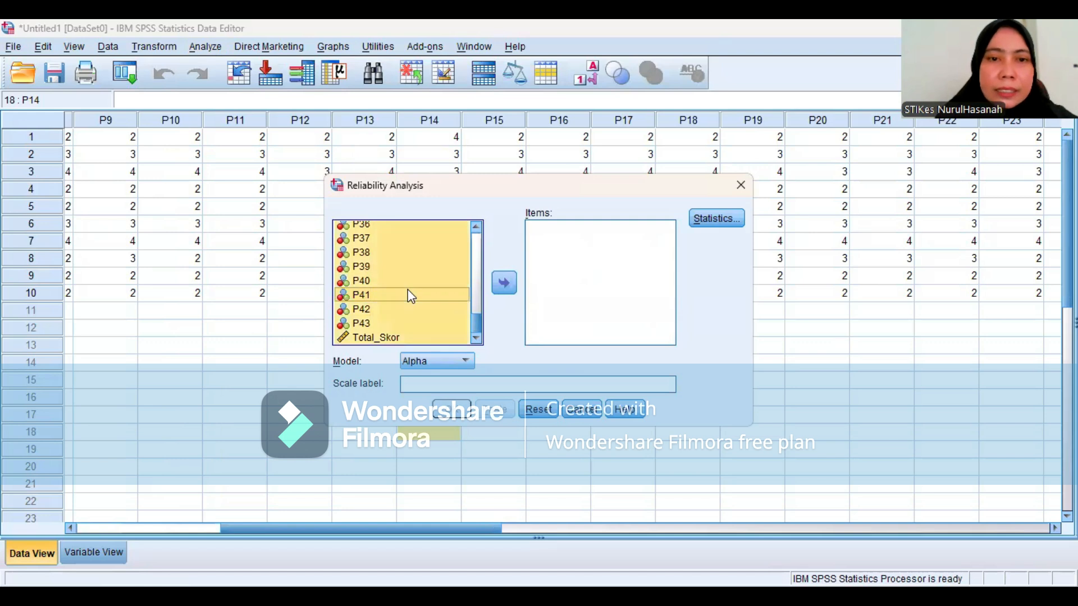
left_click(395, 335, "ctrl")
left_click(505, 283)
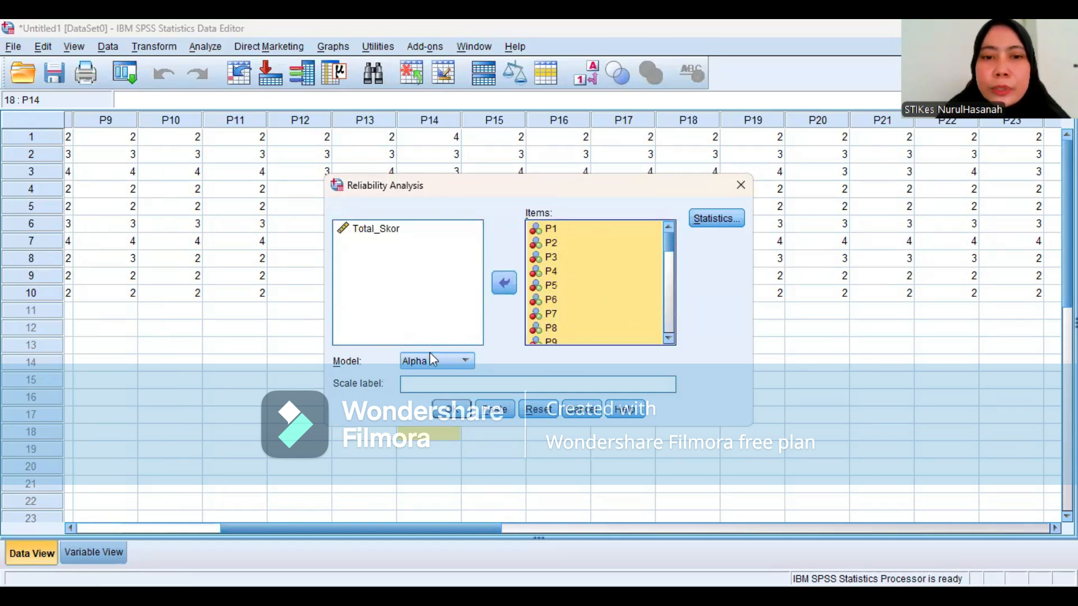
left_click(452, 409)
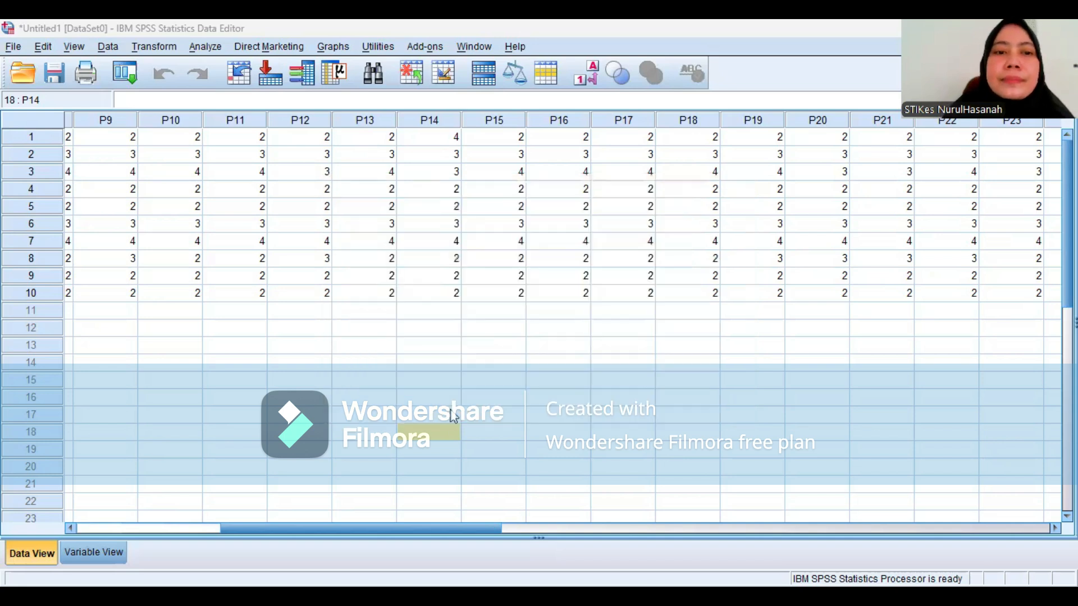